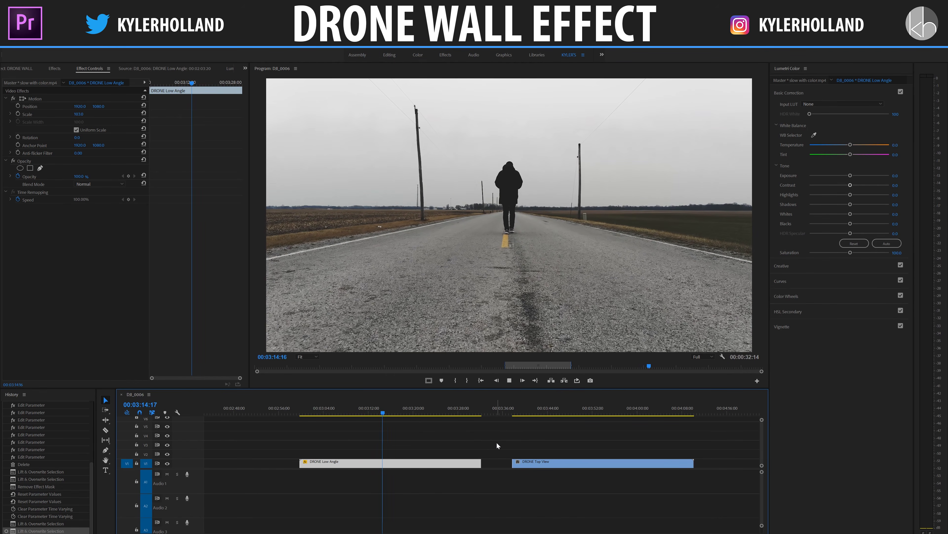
- Preview the DRONE Top View and DRONE Low Angle clips, stopping at a frame of the low-angle walking shot
left_click(514, 411)
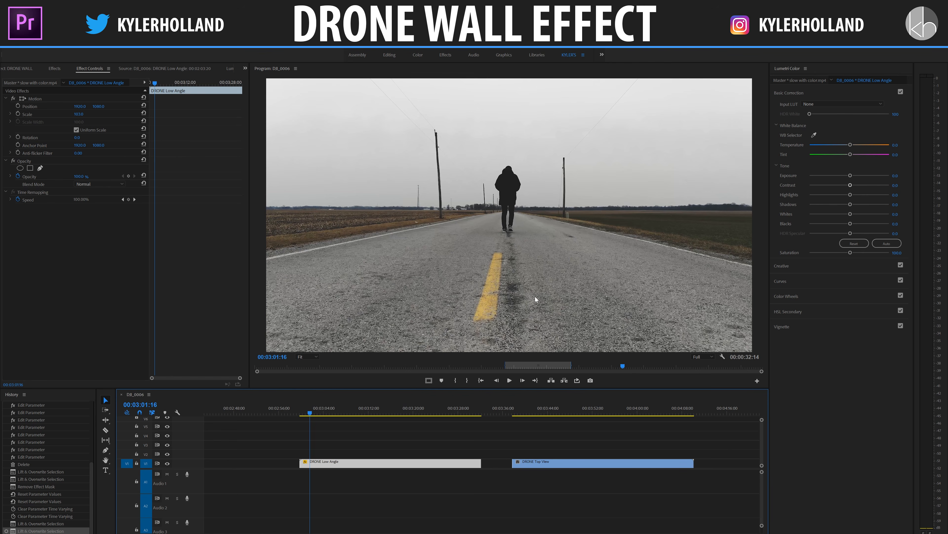
key("space")
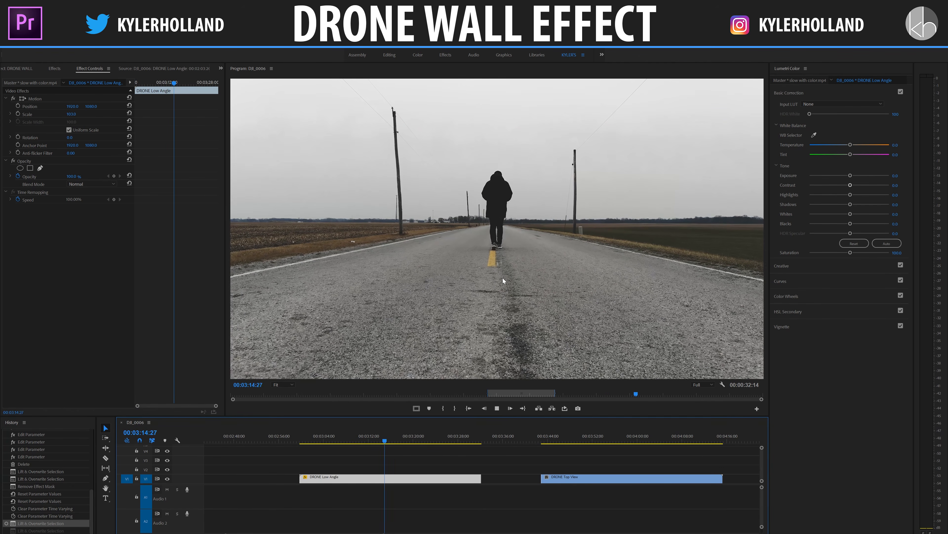
key("space")
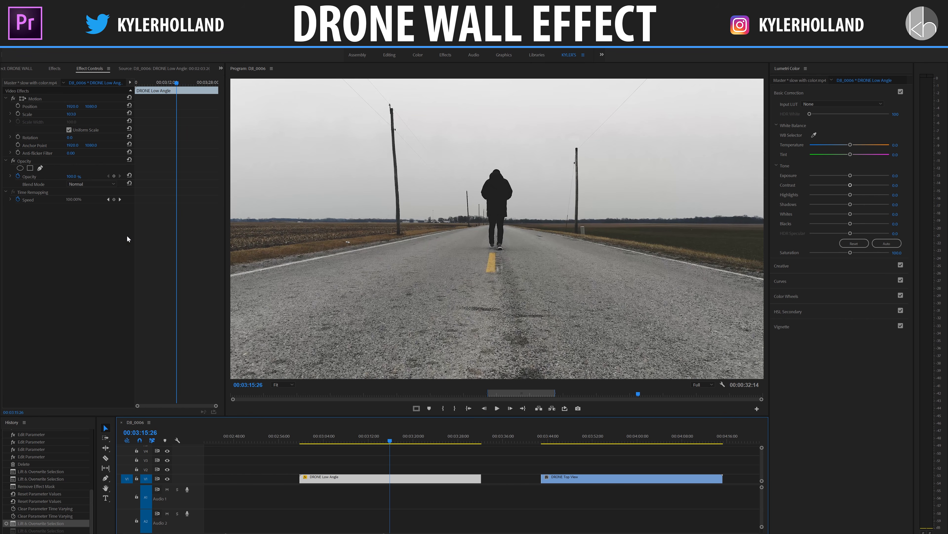
- Draw a closed free-form opacity mask on the DRONE Low Angle clip that follows both road edges and extends beyond the frame
left_click(40, 168)
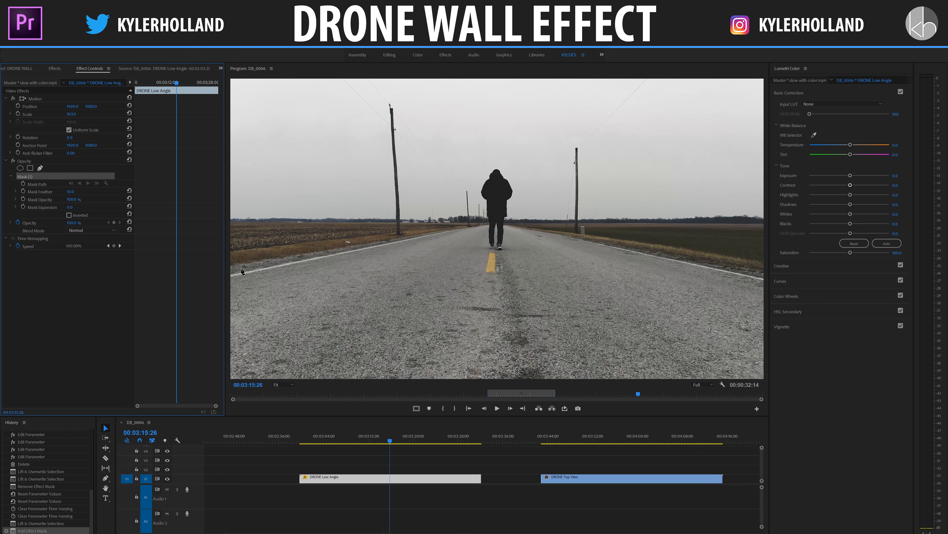
left_click(280, 387)
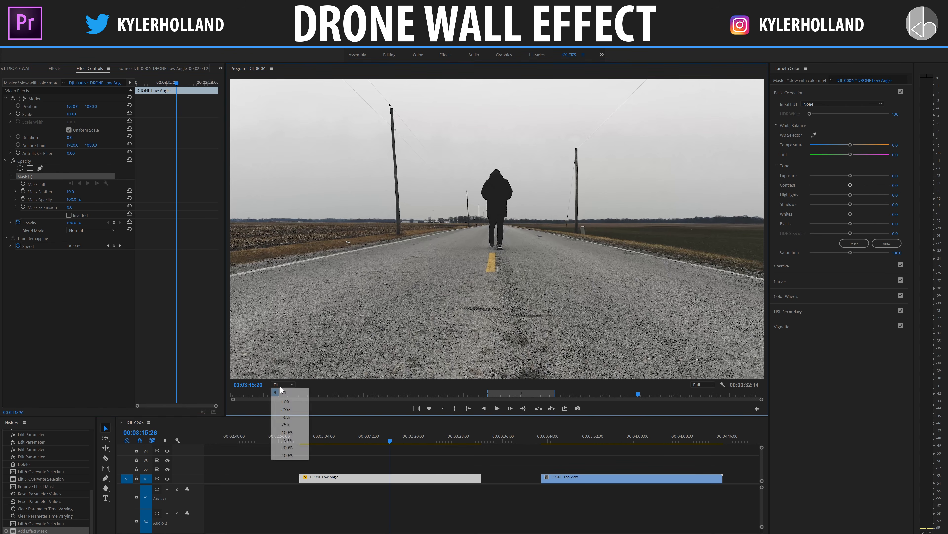
left_click(287, 407)
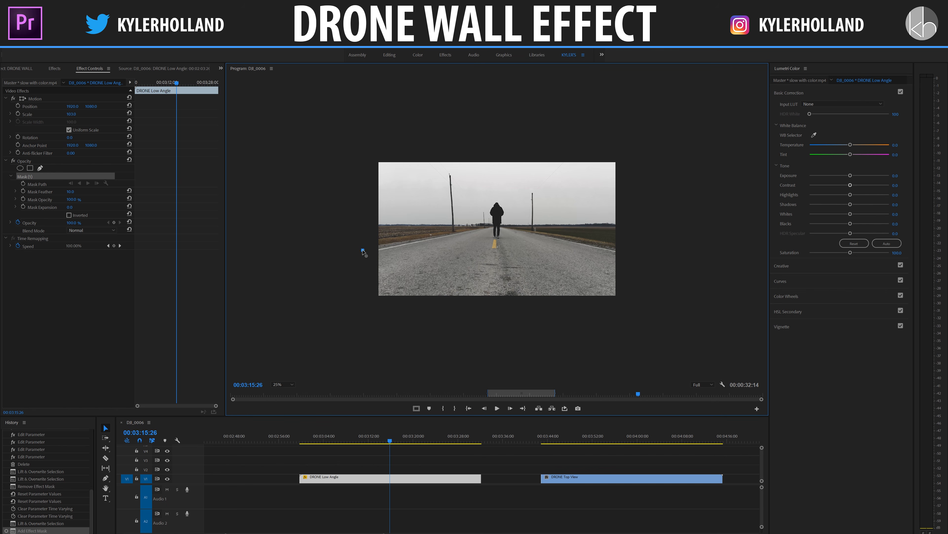
left_click(363, 250)
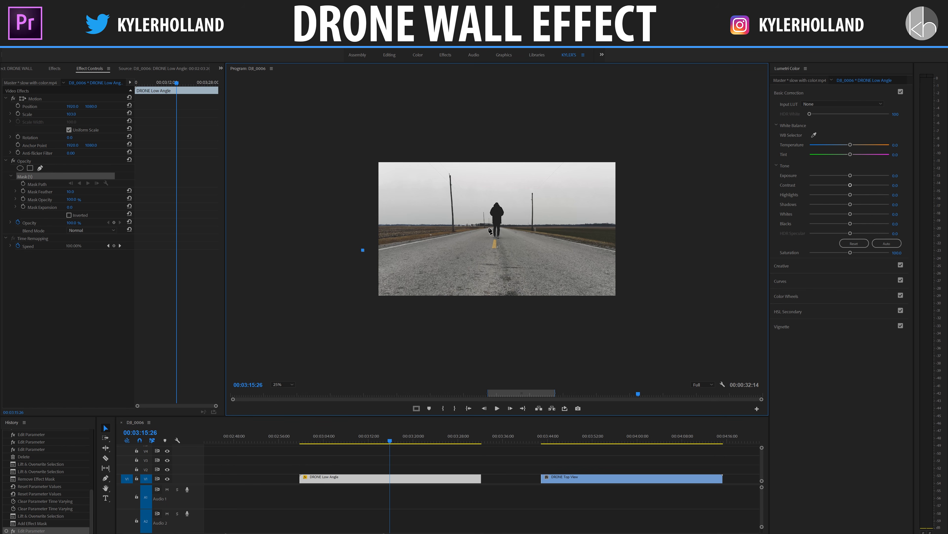
left_click(489, 228)
left_click(503, 227)
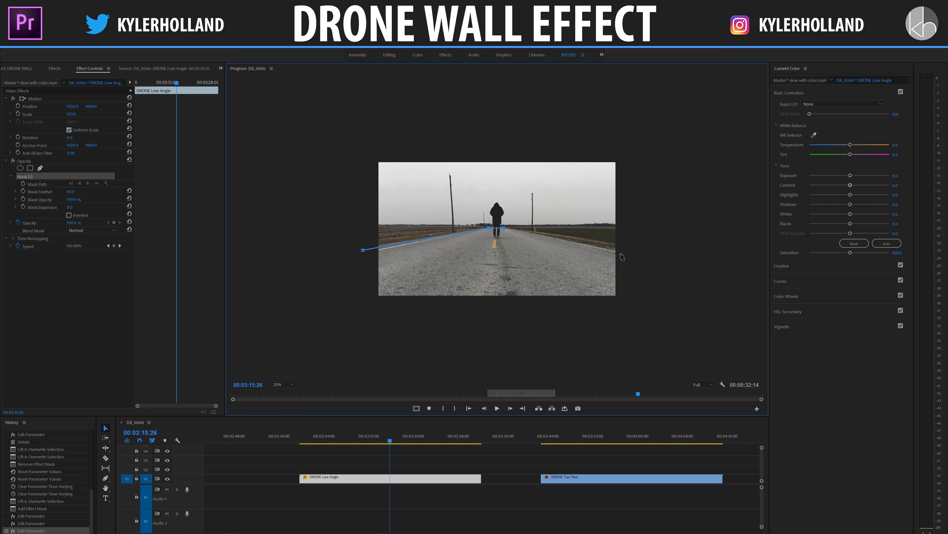
left_click(630, 251)
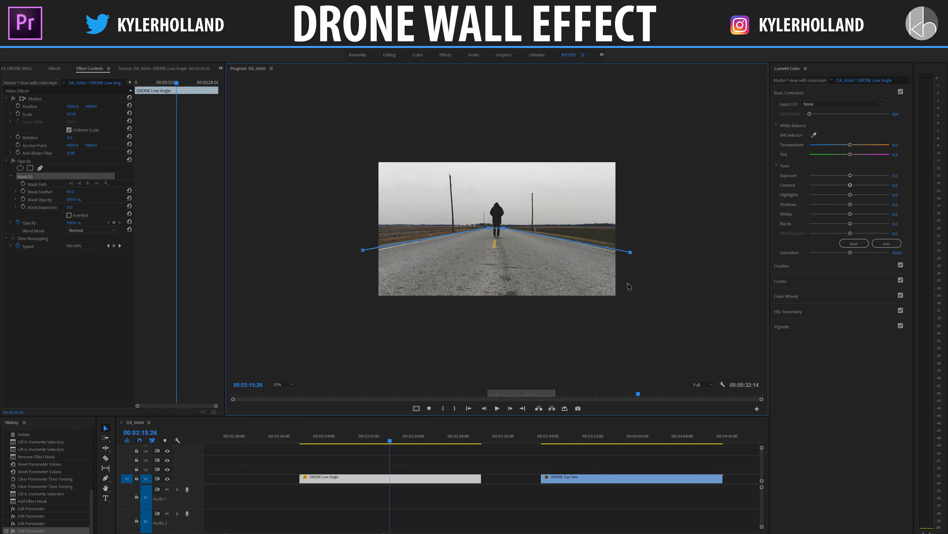
left_click(634, 313)
left_click(366, 311)
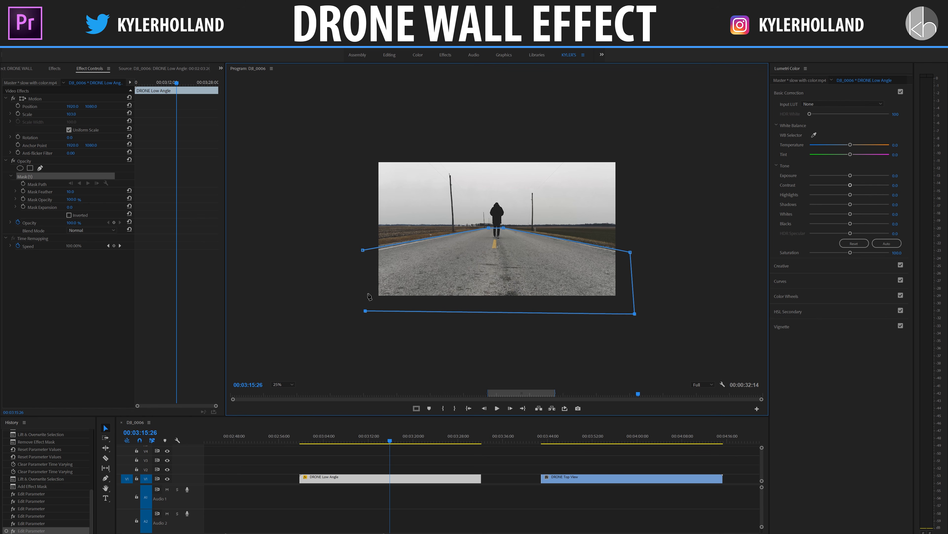
left_click(363, 249)
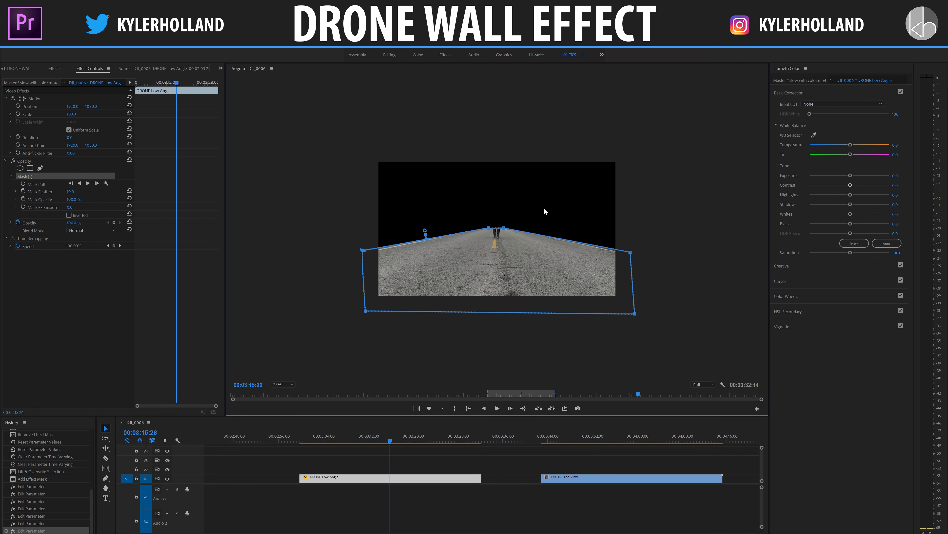
- Play back the masked DRONE Low Angle clip to check how the road mask holds over time
left_click(419, 429)
key("space")
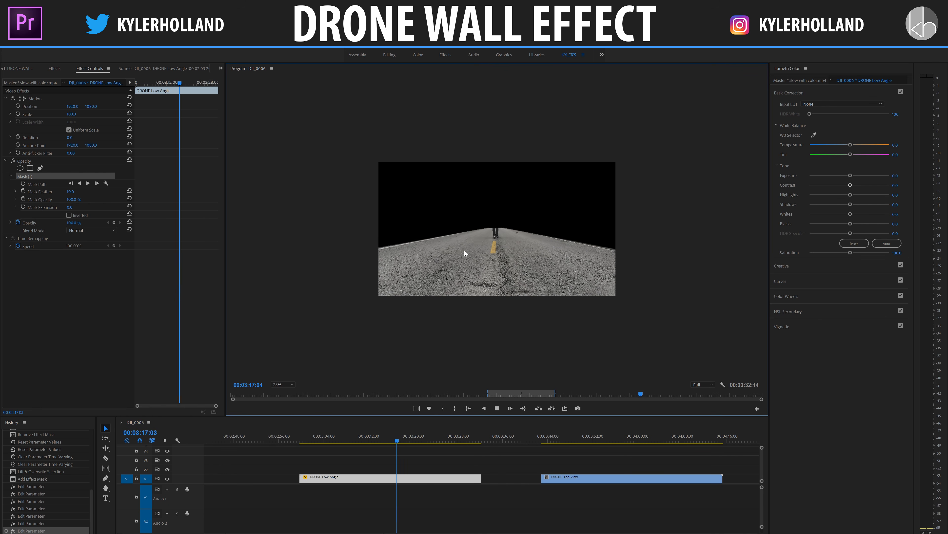
key("space")
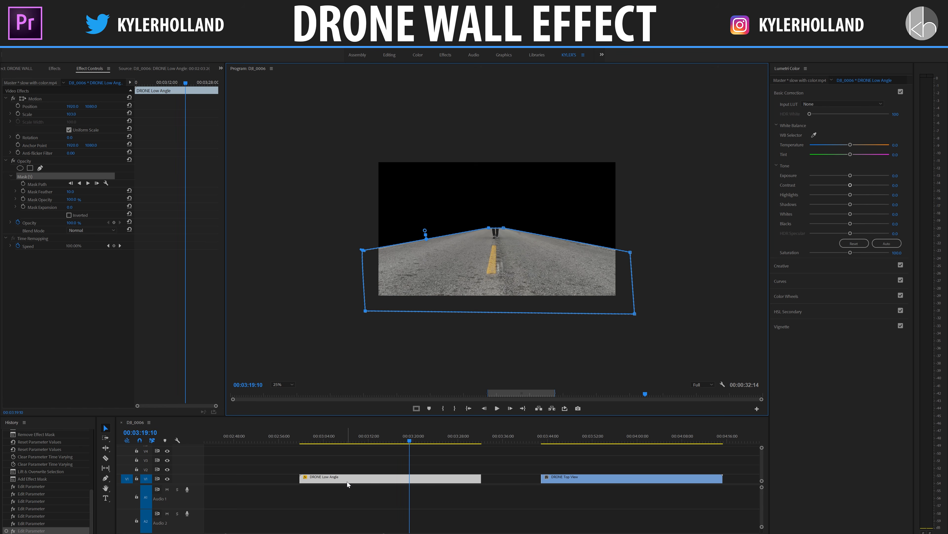
- Duplicate the masked DRONE Low Angle clip onto track V2 and delete the opacity mask from the copy
left_click_drag(376, 479, 360, 474)
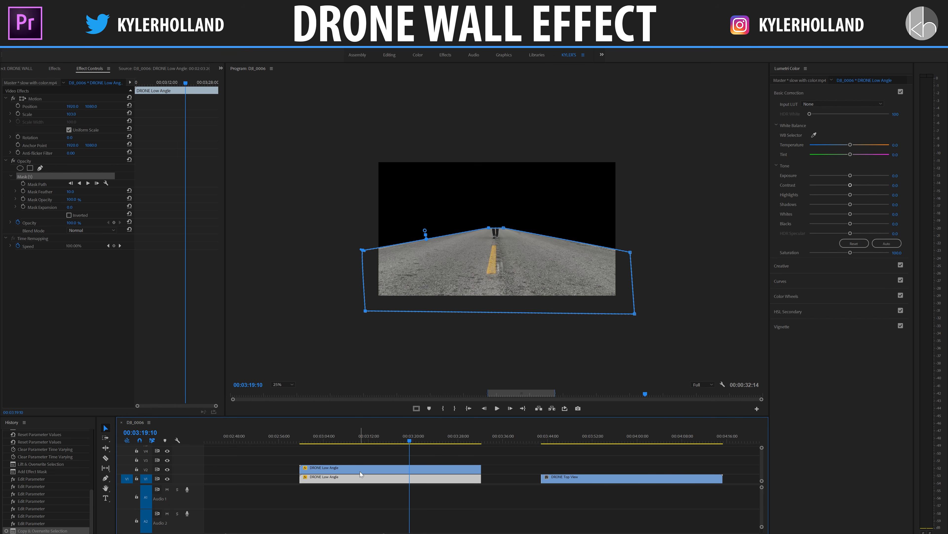
left_click(417, 471)
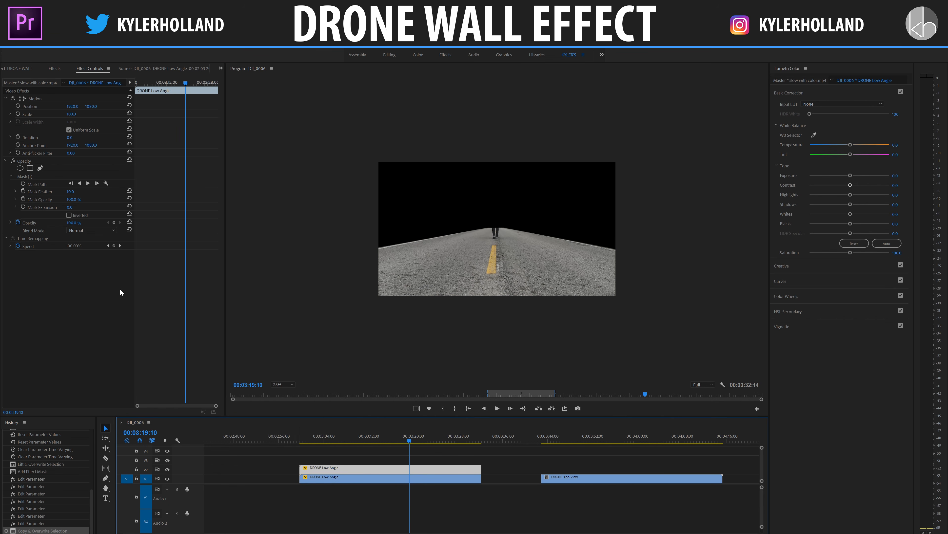
left_click(30, 178)
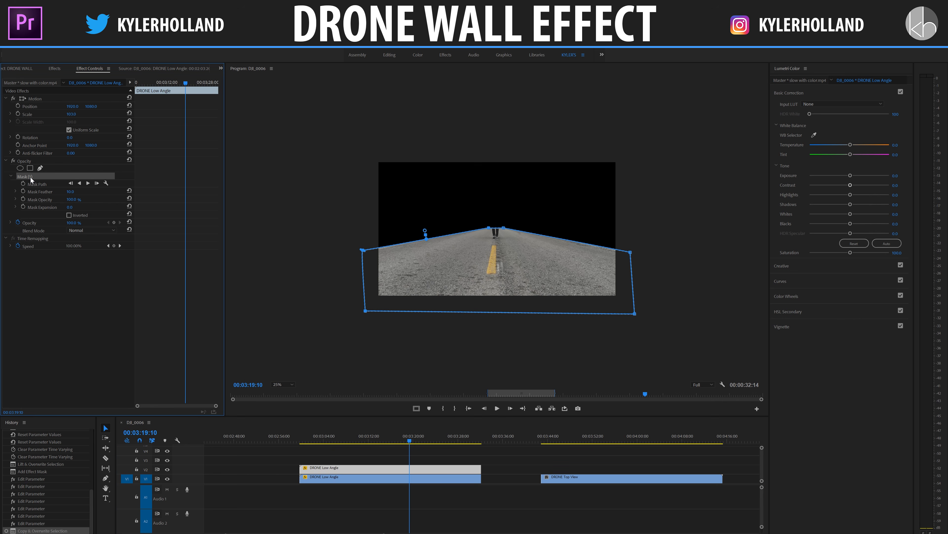
key("Delete")
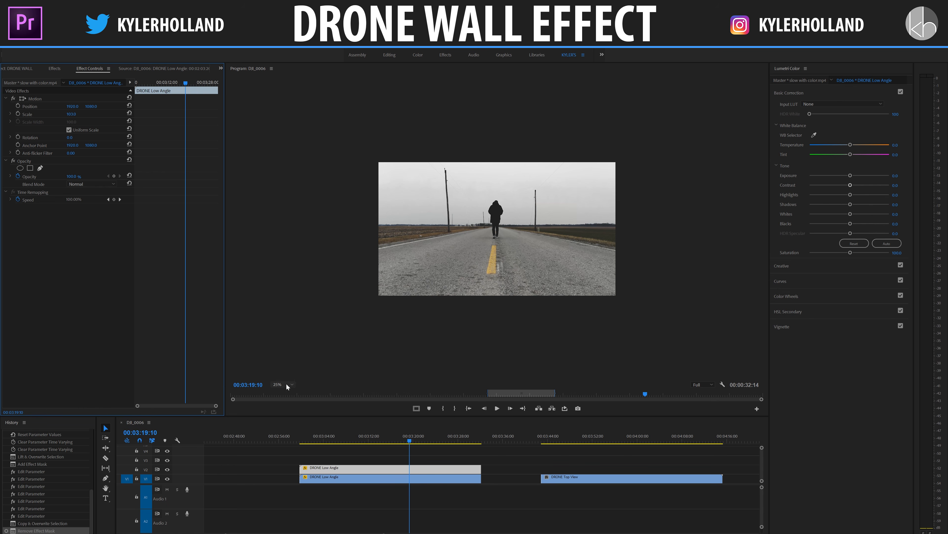
- Add an ellipse opacity mask around the walking person on the V2 clip and increase its feather to soften the edge
left_click(278, 385)
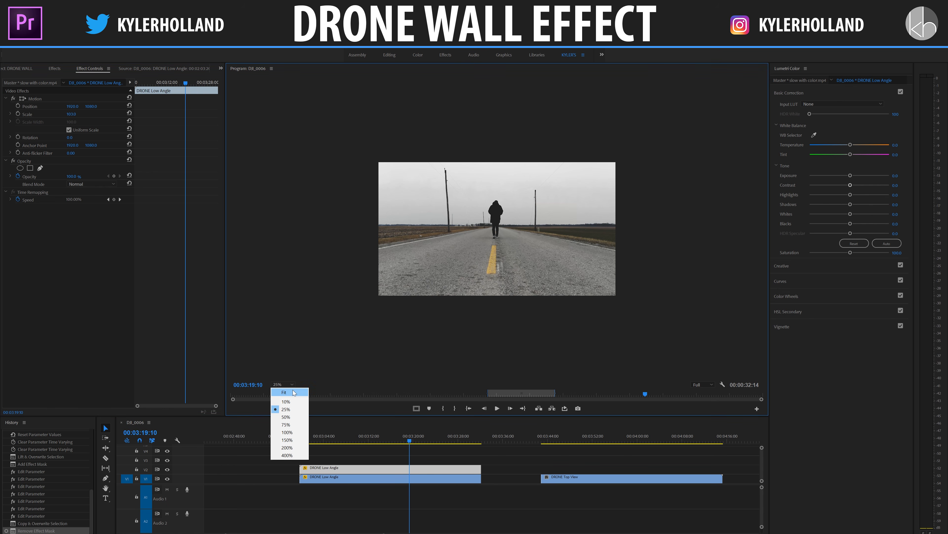
left_click(285, 392)
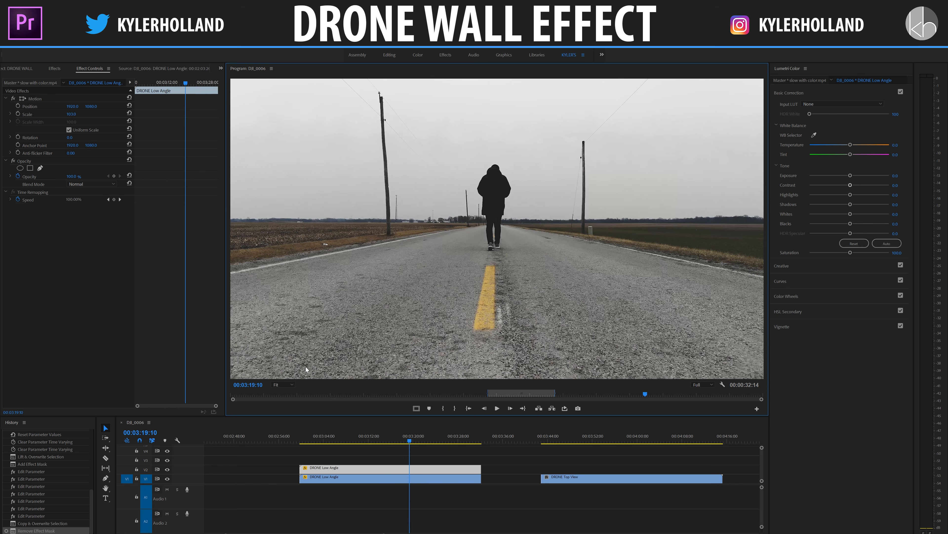
left_click(21, 168)
left_click_drag(493, 212, 515, 218)
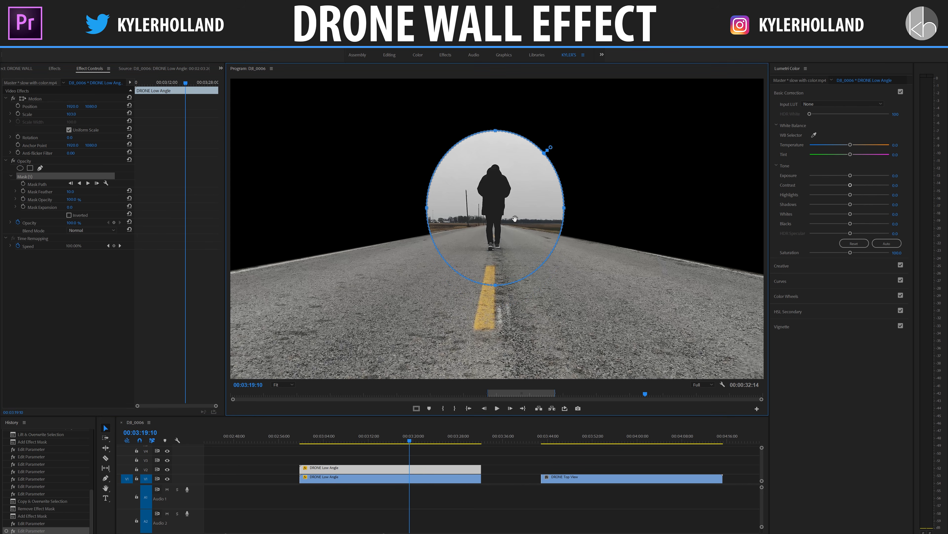
left_click_drag(70, 192, 183, 213)
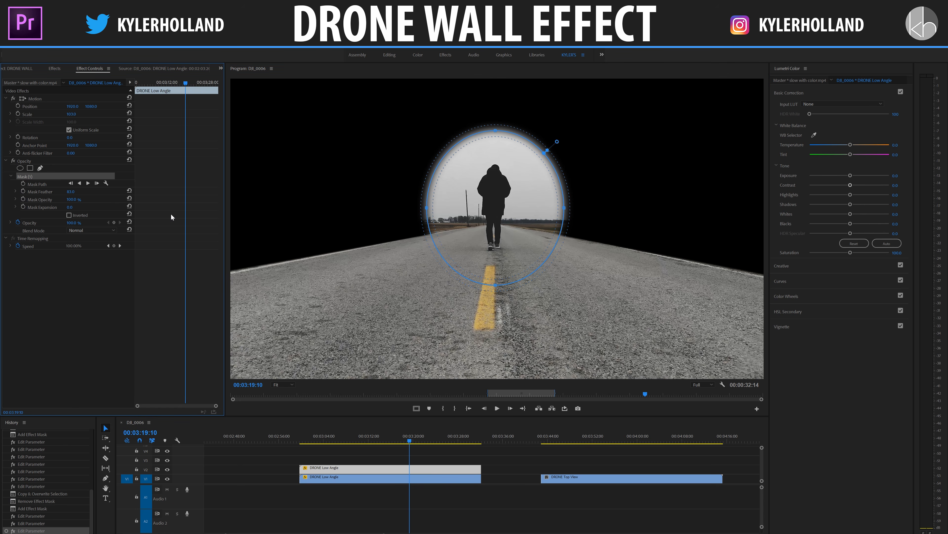
left_click(439, 456)
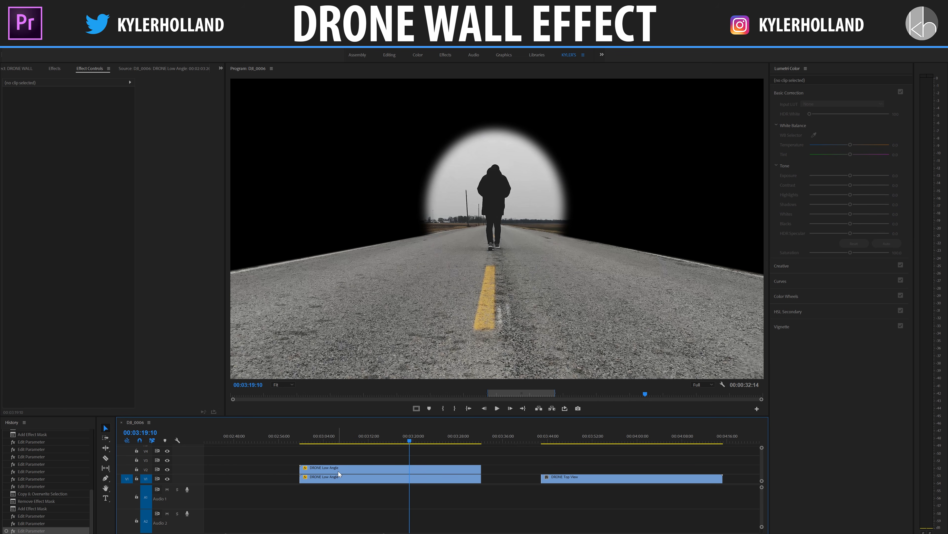
- Find the Luma Key effect and apply it to the ellipse-masked DRONE Low Angle clip on V2
left_click(331, 469)
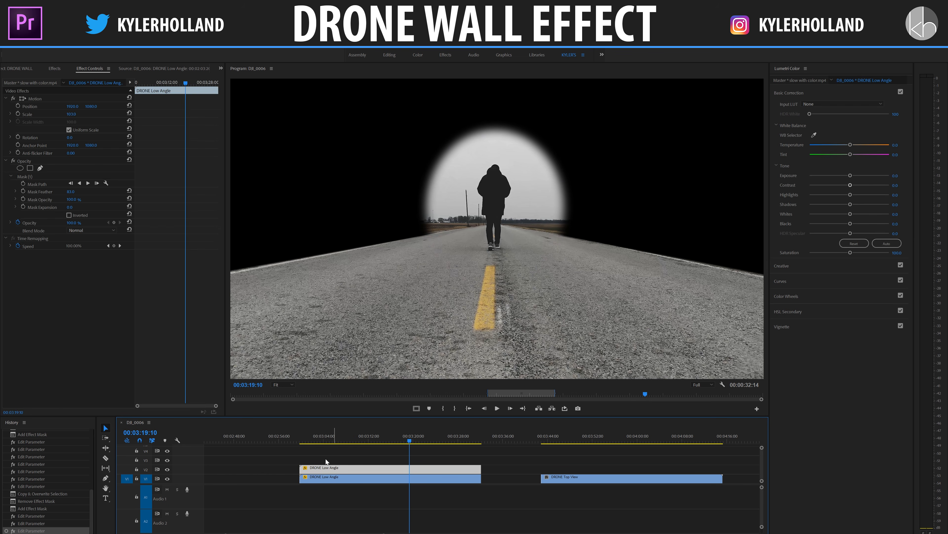
left_click(25, 176)
left_click(55, 69)
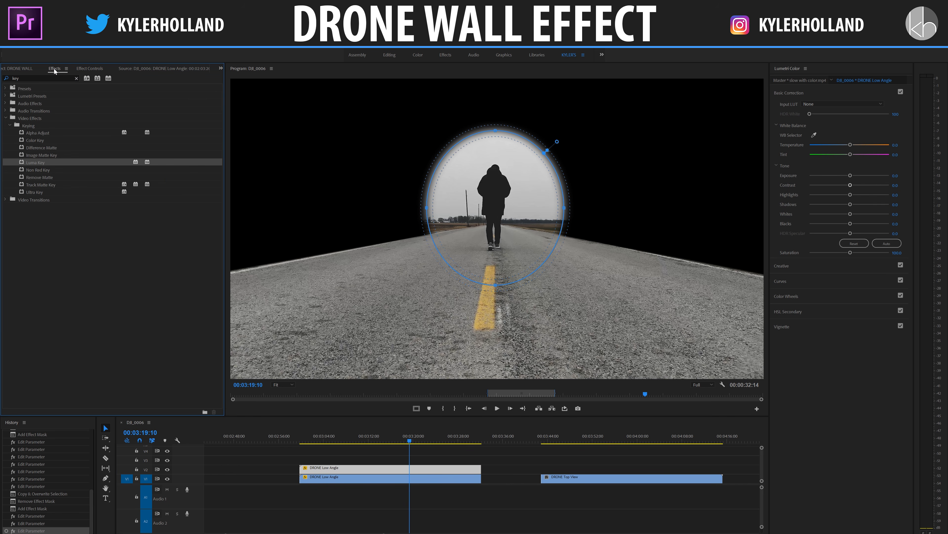
double_click(45, 77)
type("luma ke")
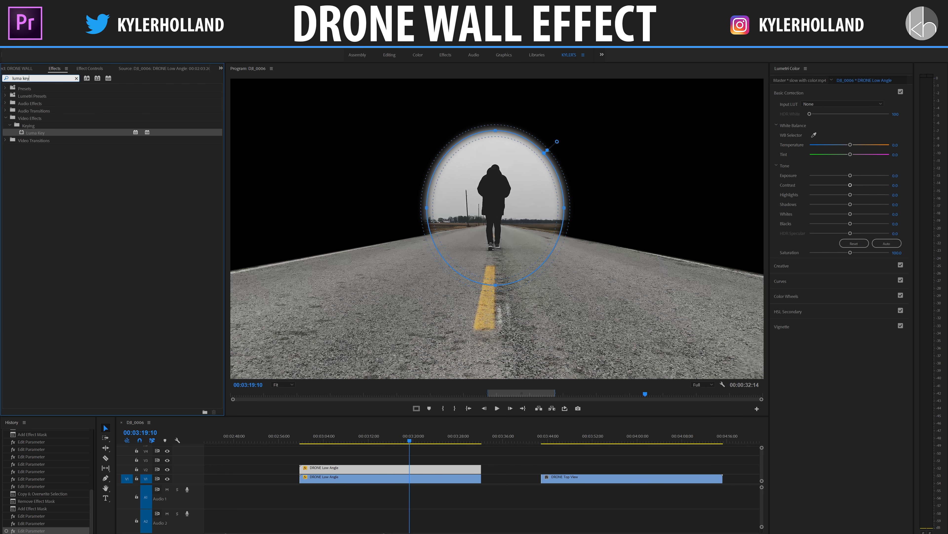
left_click_drag(33, 135, 369, 472)
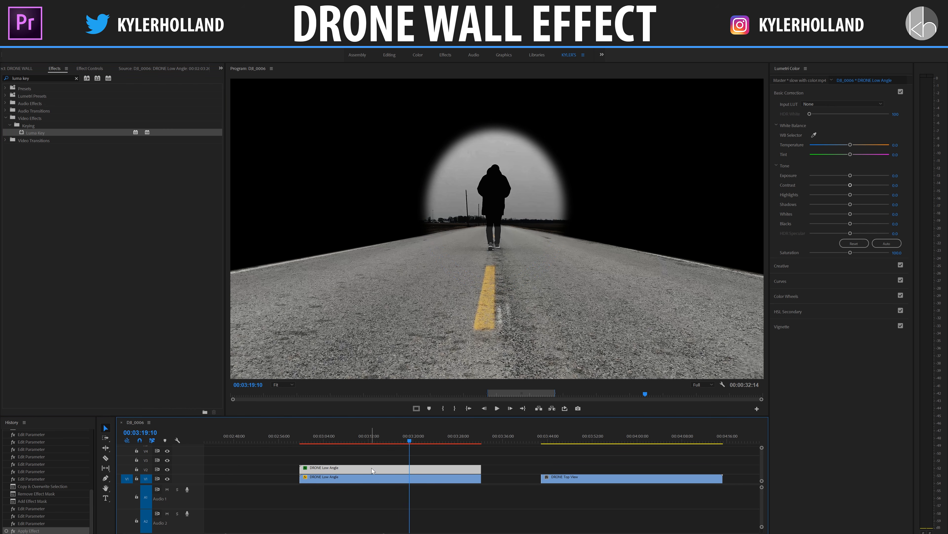
- Set the Luma Key threshold to 0% and the cutoff to 100% on the ellipse-masked clip
left_click(83, 70)
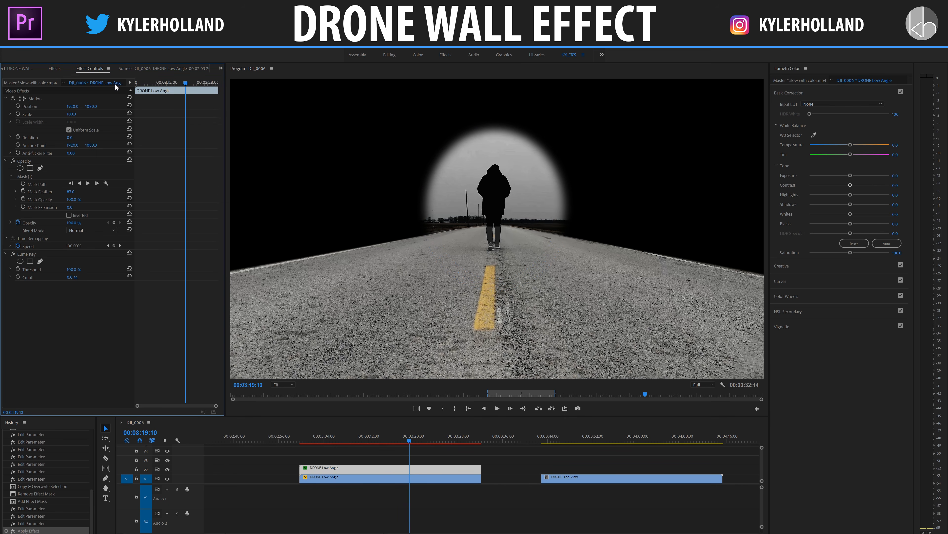
left_click_drag(75, 269, 36, 270)
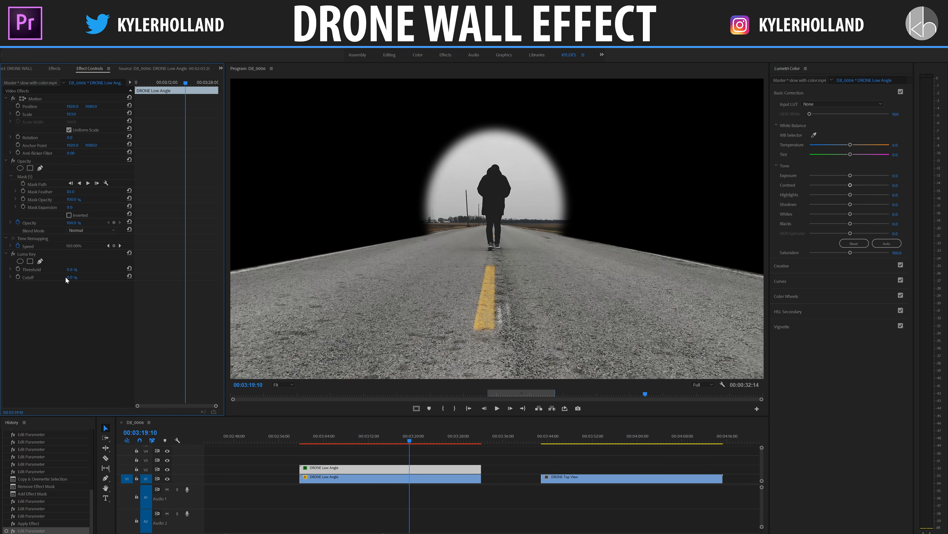
mouse_move(72, 278)
left_mouse_down()
mouse_move(102, 277)
mouse_move(89, 277)
left_mouse_up()
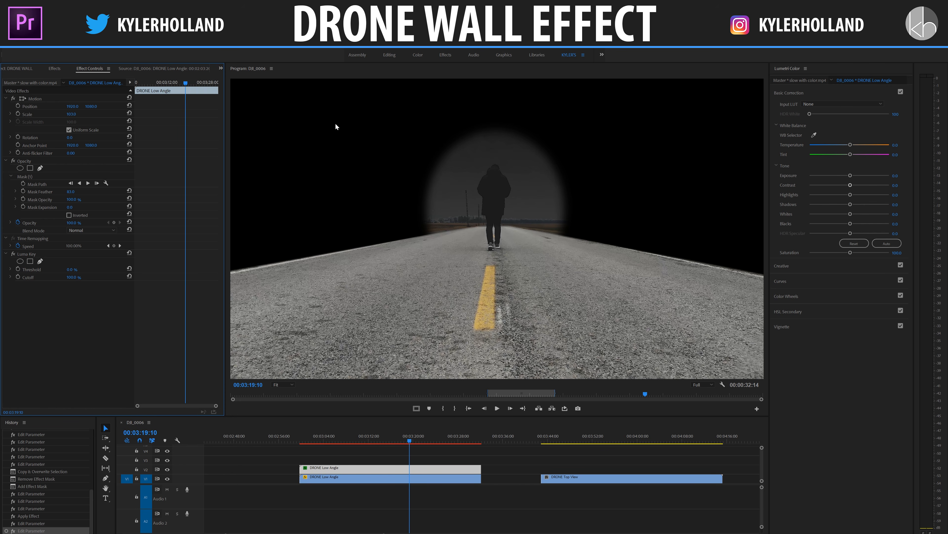
- Move both DRONE Low Angle clips up one track and place the DRONE Top View clip beneath them on V1
left_click_drag(432, 504, 440, 468)
left_click_drag(596, 484, 355, 483)
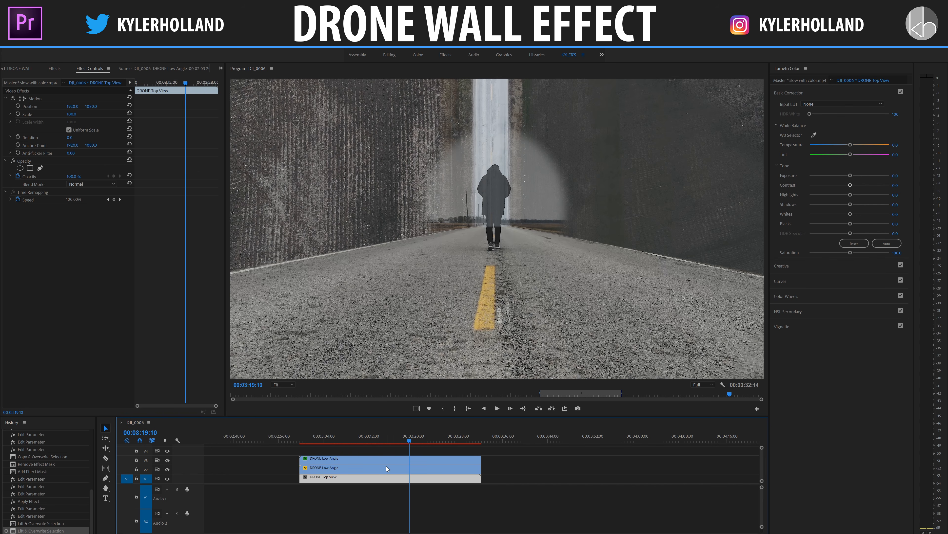
- Set the Luma Key cutoff to 84% and threshold to 82% on the uppermost clip, and play the composite from its start
left_click(378, 462)
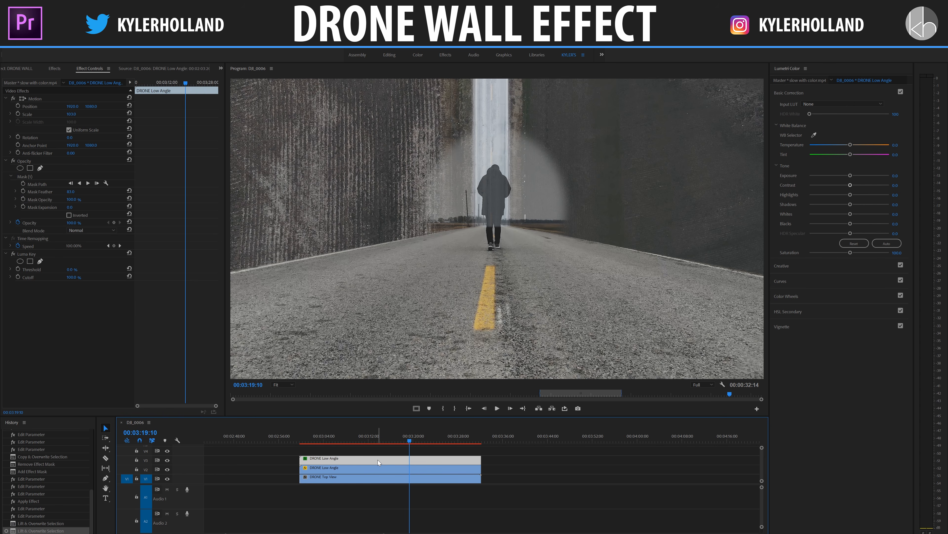
left_click_drag(77, 278, 38, 278)
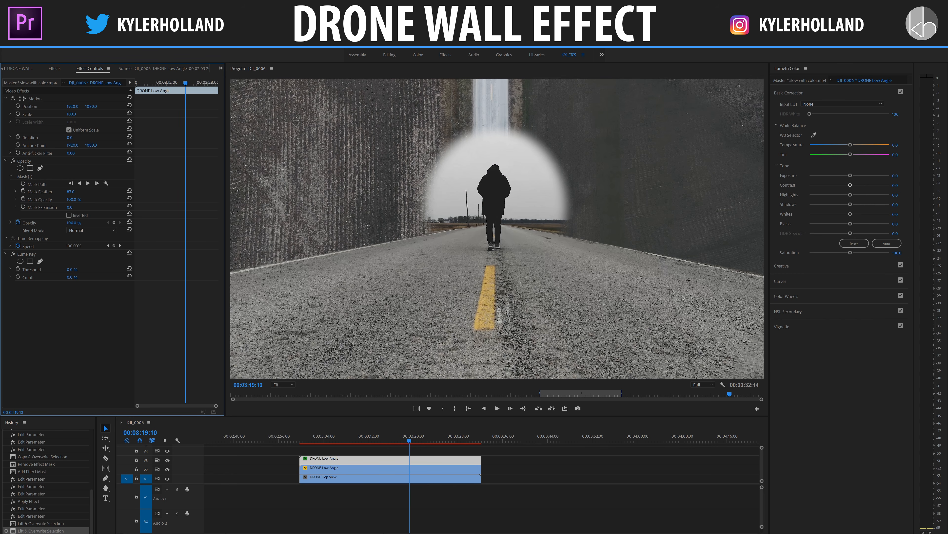
left_click_drag(73, 278, 95, 278)
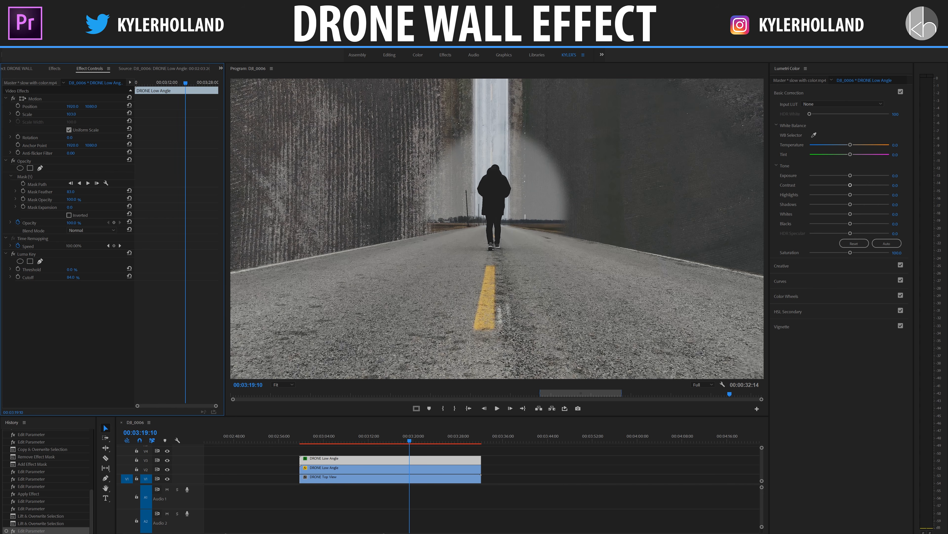
left_click_drag(70, 269, 108, 269)
left_click(71, 268)
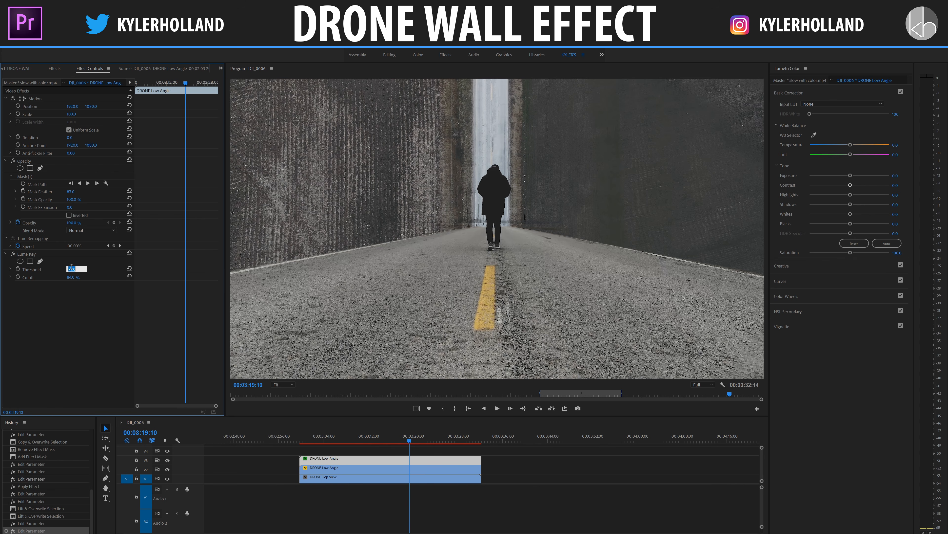
type("82")
key("Return")
key("Up")
key("space")
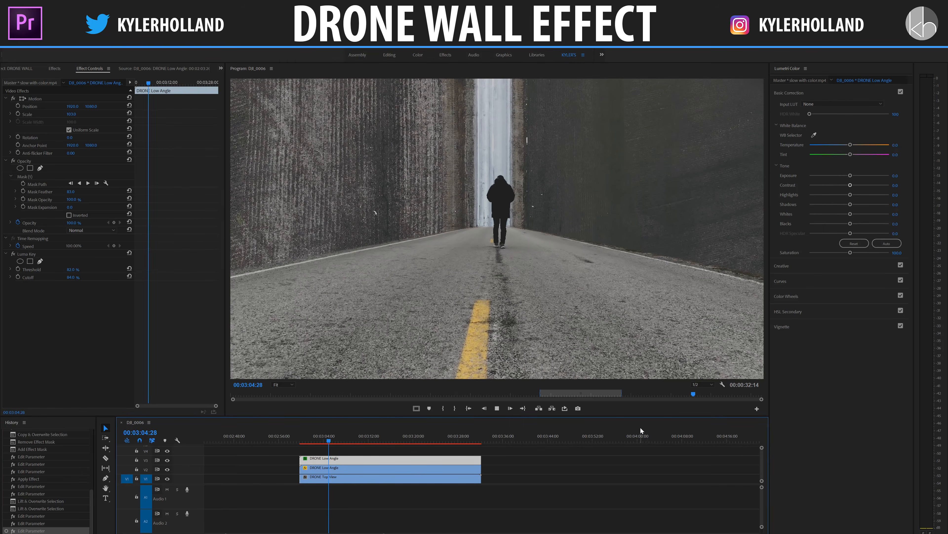
- Play through the composite to check how the road edges hold against the background, selecting the road-masked DRONE Low Angle clip on V2
key("space")
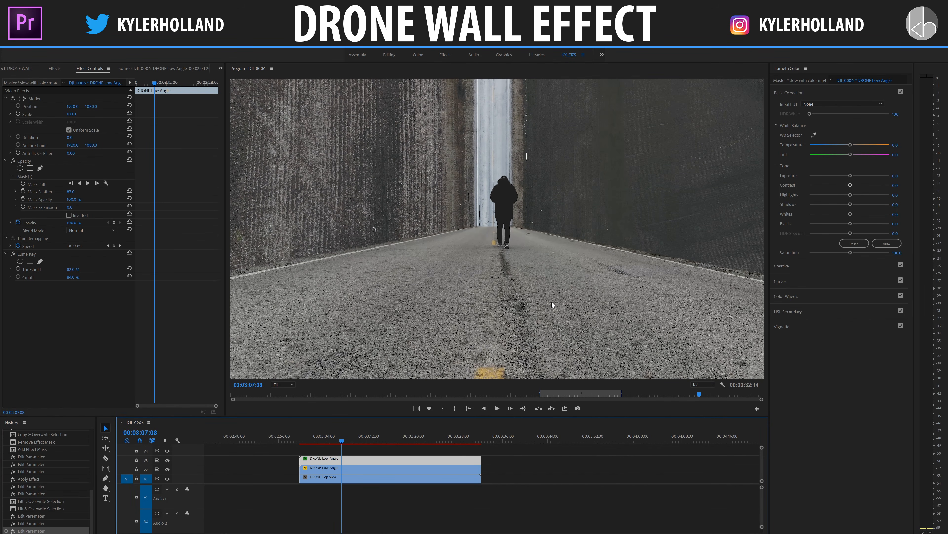
key("space")
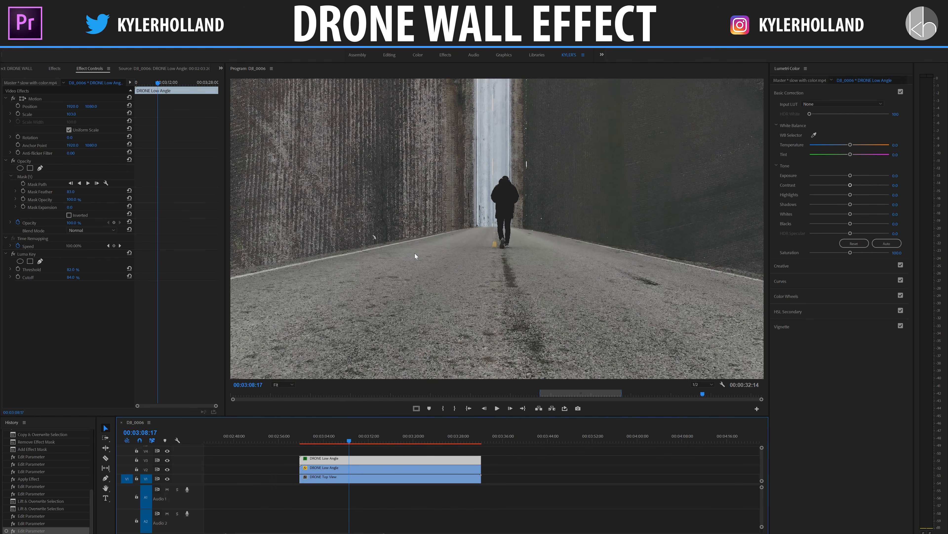
left_click(344, 479)
left_click(355, 472)
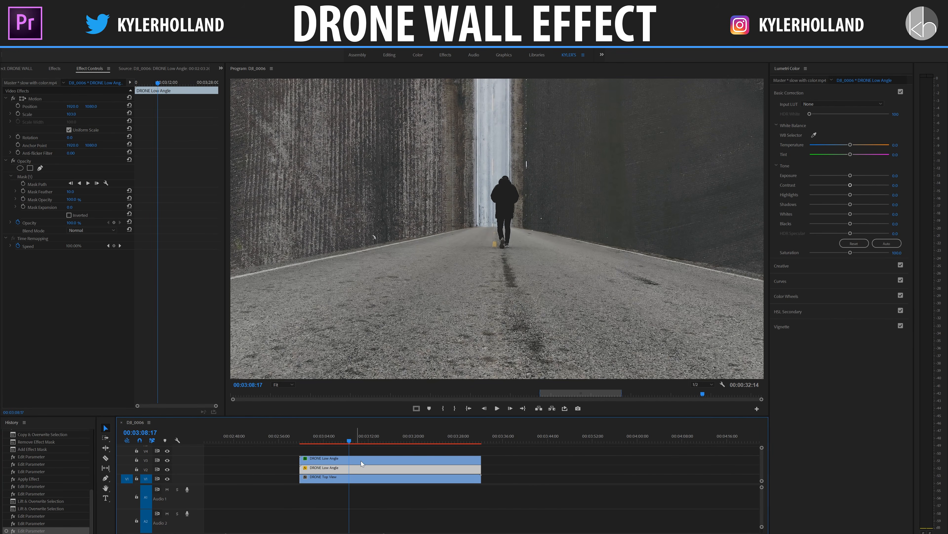
key("space")
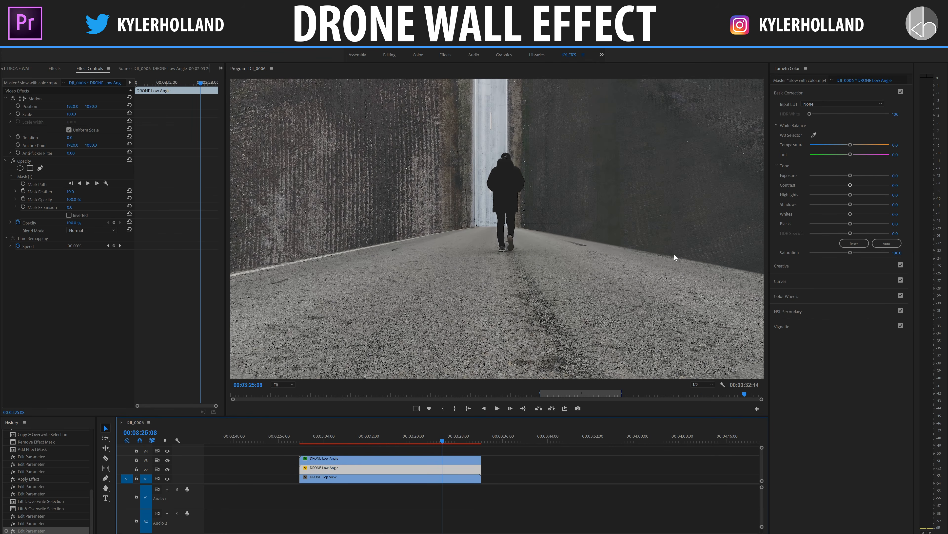
- At 00:03:04:15, set the mask feather of the road mask on the V2 clip to 15
left_click(326, 437)
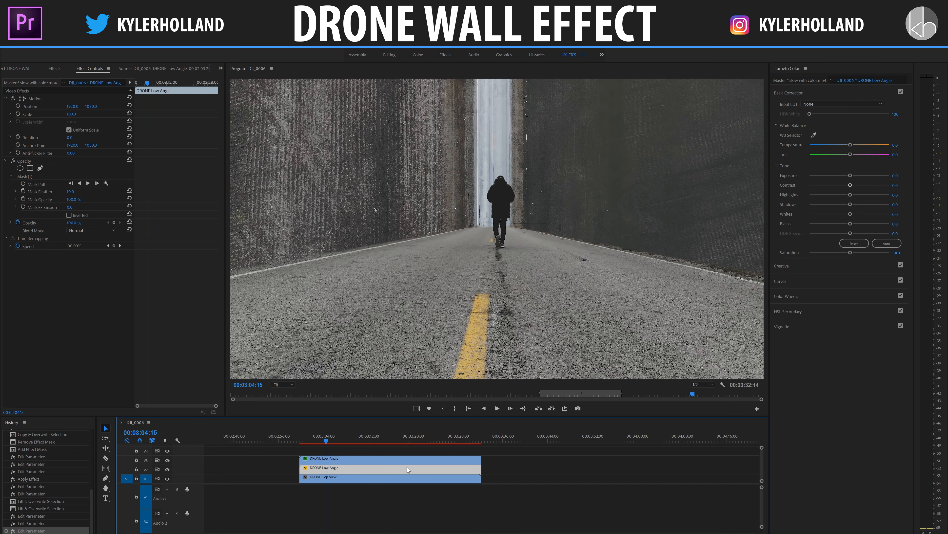
left_click(39, 178)
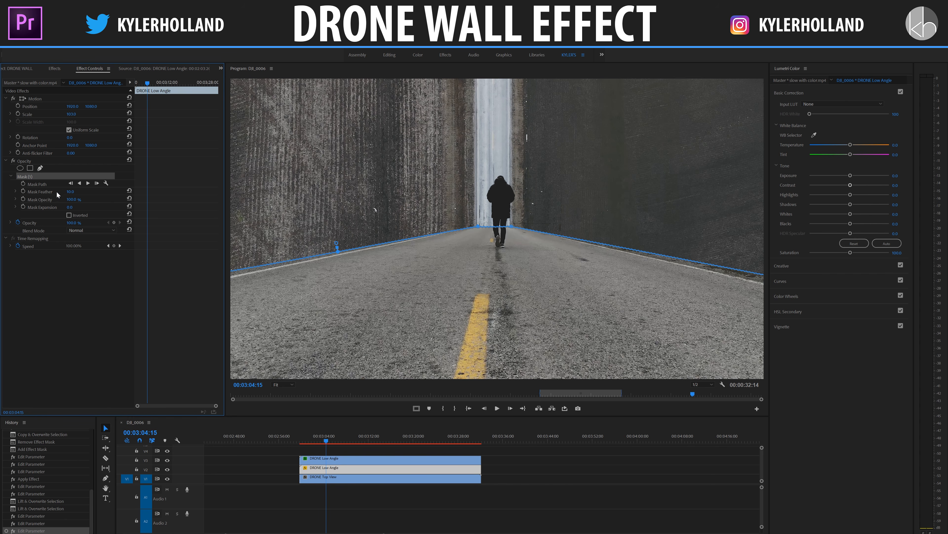
mouse_move(68, 192)
left_mouse_down()
mouse_move(99, 192)
mouse_move(76, 192)
left_mouse_up()
left_click(70, 192)
type("15")
key("Return")
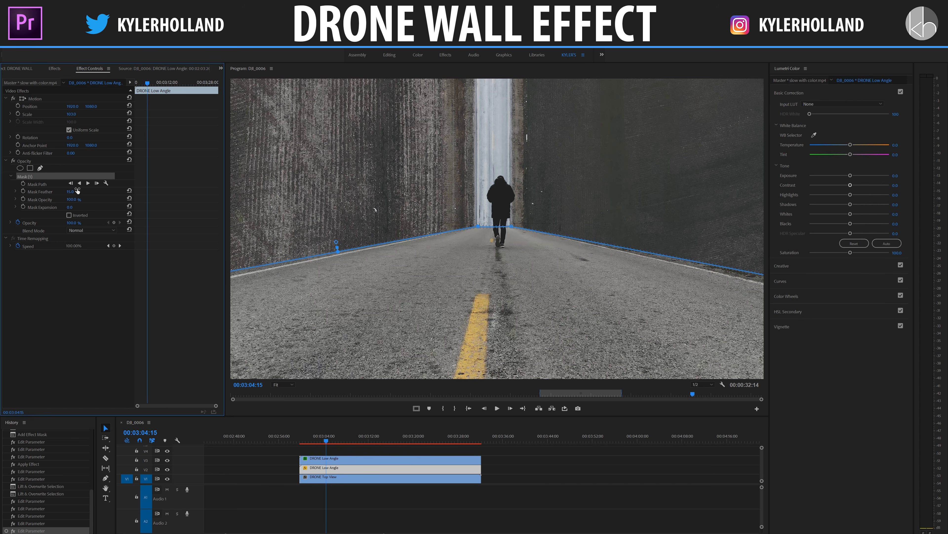
- Keyframe the road mask's path at 00:03:04:15, reposition its outer upper corners at 00:03:28:21 to follow the road edges, and play the result
left_click(23, 184)
left_click(211, 84)
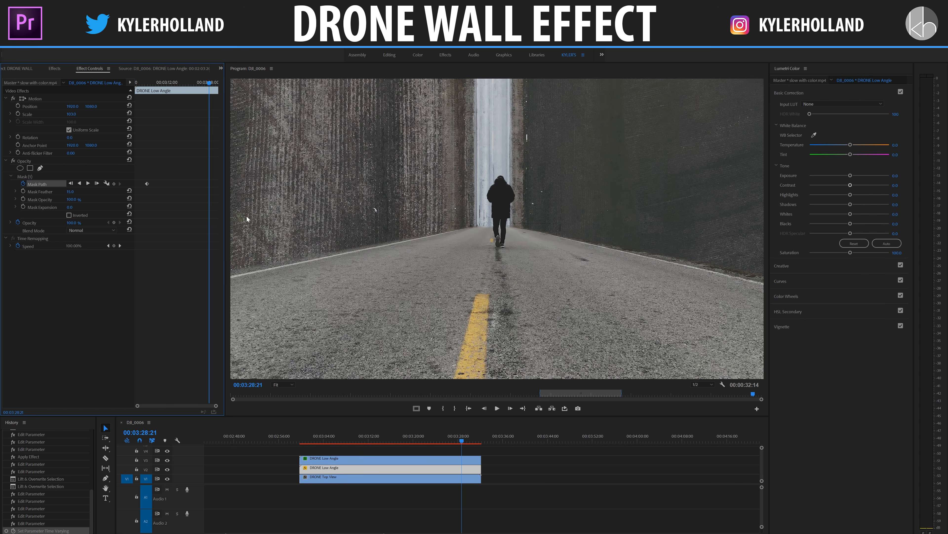
left_click(32, 177)
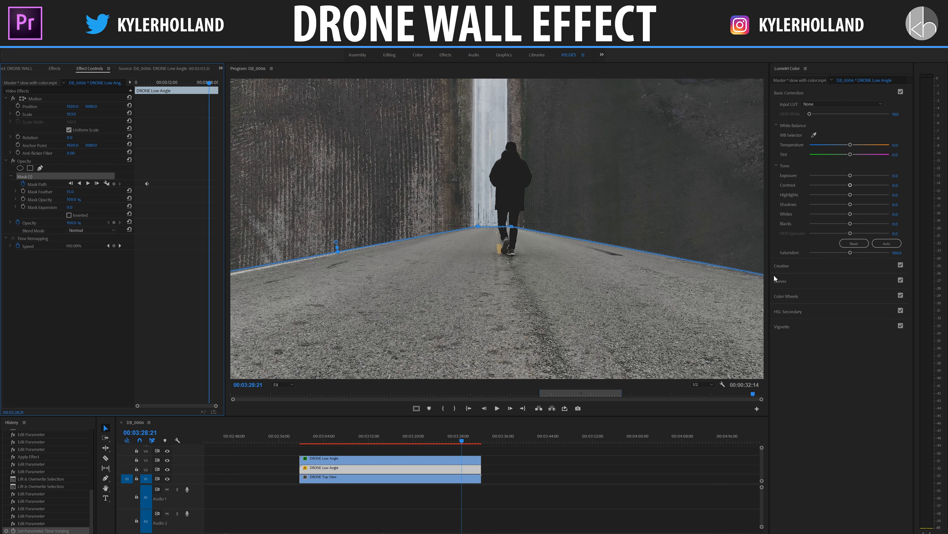
left_click(281, 384)
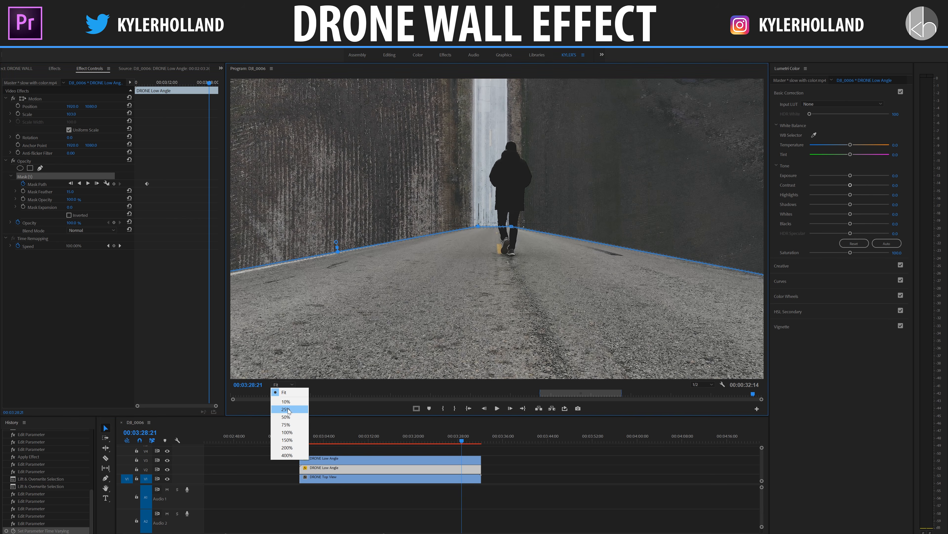
left_click(284, 407)
left_click_drag(632, 253, 633, 249)
left_click_drag(363, 250, 362, 248)
left_click(146, 83)
key("space")
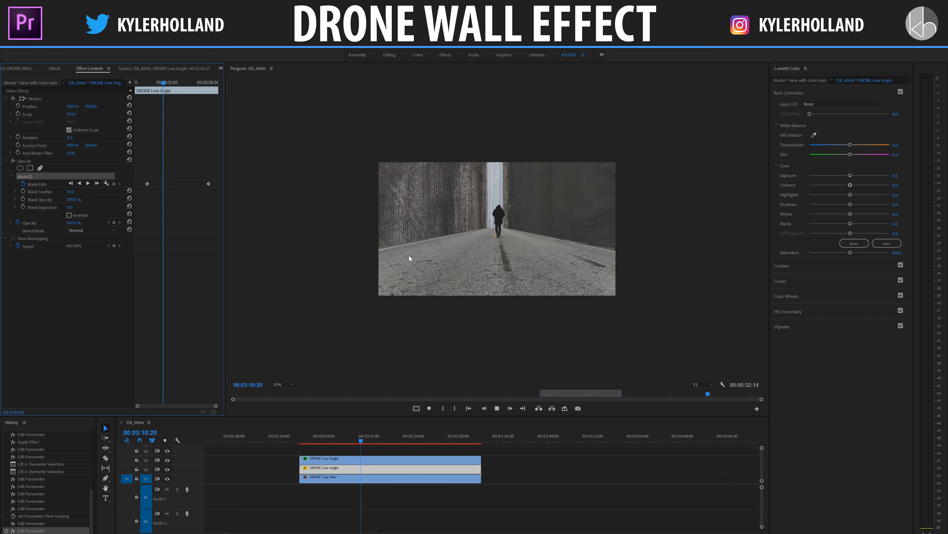
key("space")
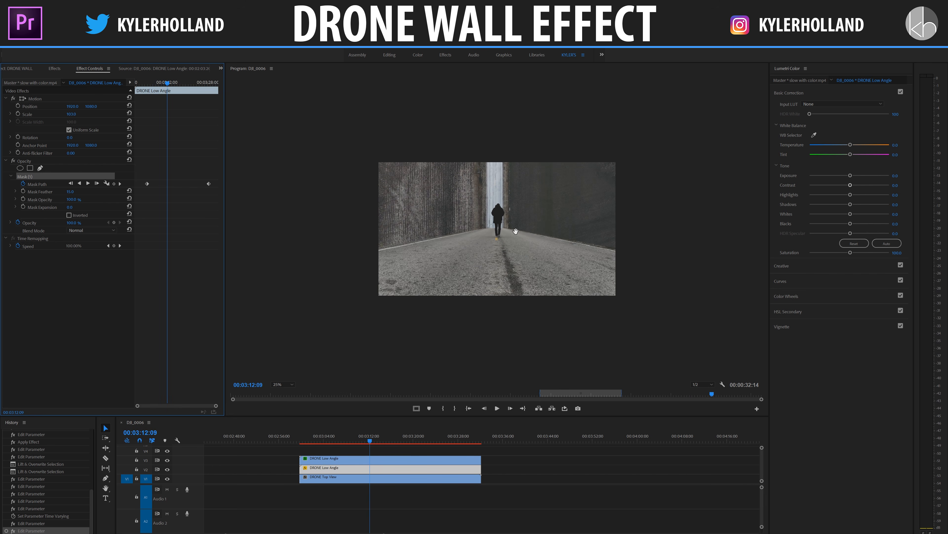
- At the second mask path keyframe, adjust the road mask's upper vertex beside the walking person
left_click(120, 184)
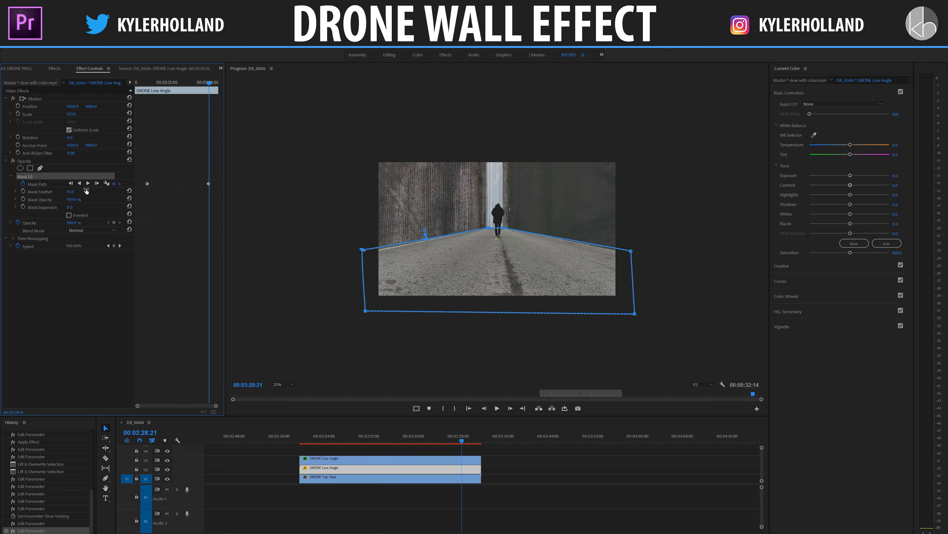
left_click_drag(134, 185, 140, 184)
left_click(44, 185)
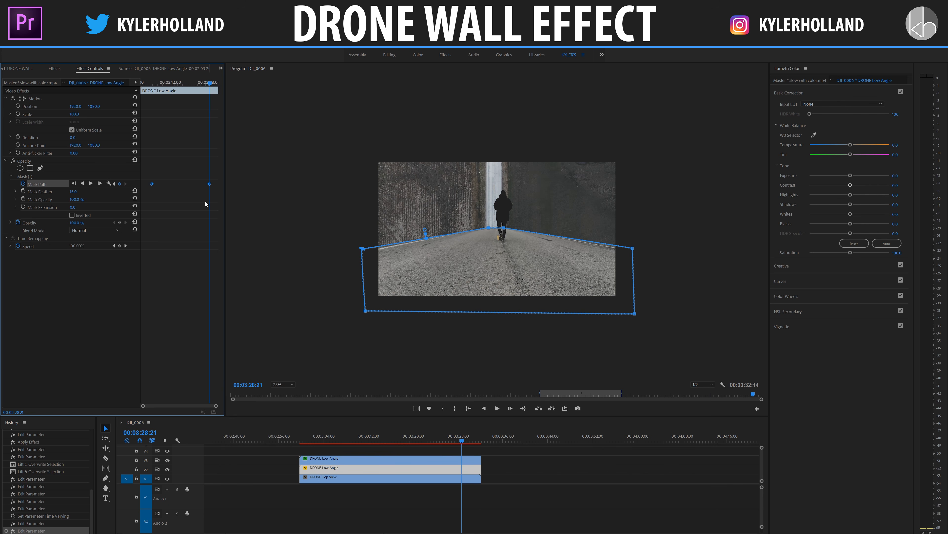
left_click(504, 229)
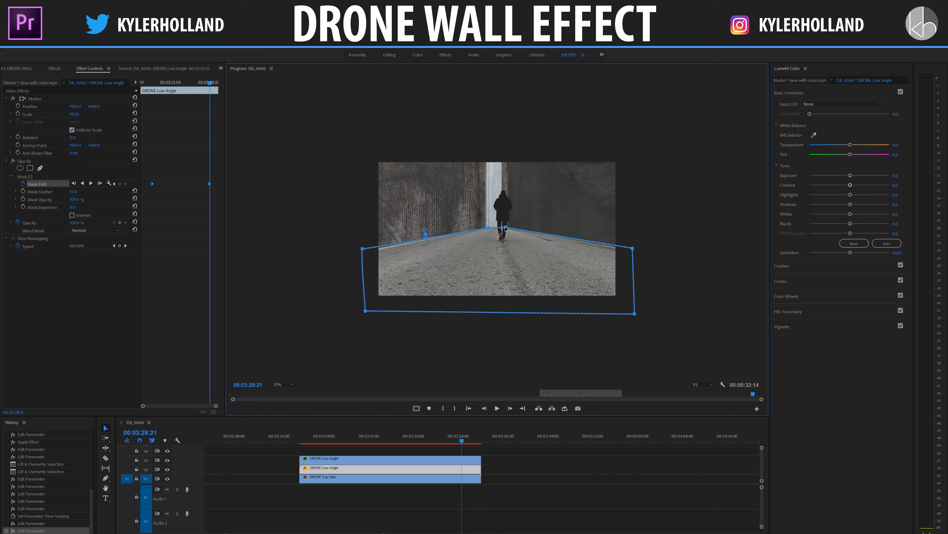
left_click(380, 442)
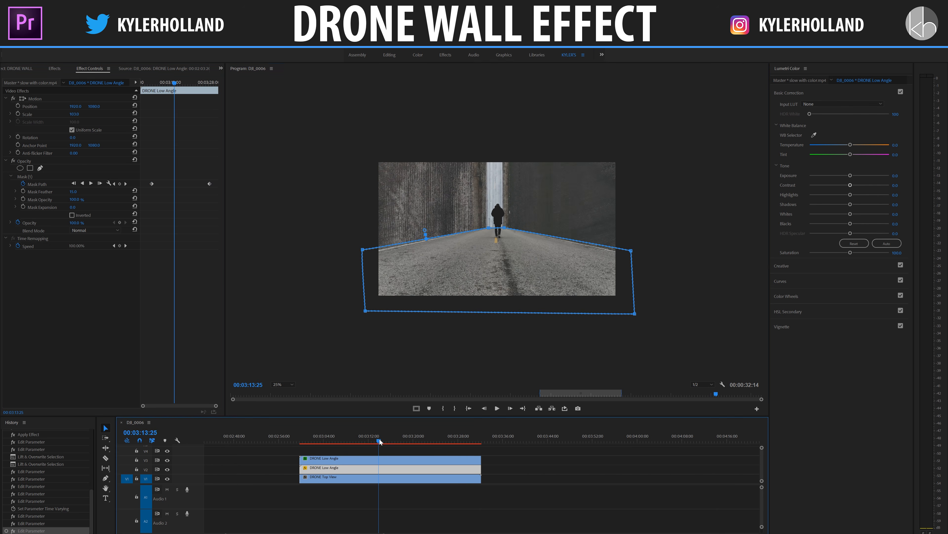
- Fit the whole frame in the preview and play the composite from about 00:03:03:27 to check the keyframed road mask
left_click(285, 385)
left_click(284, 390)
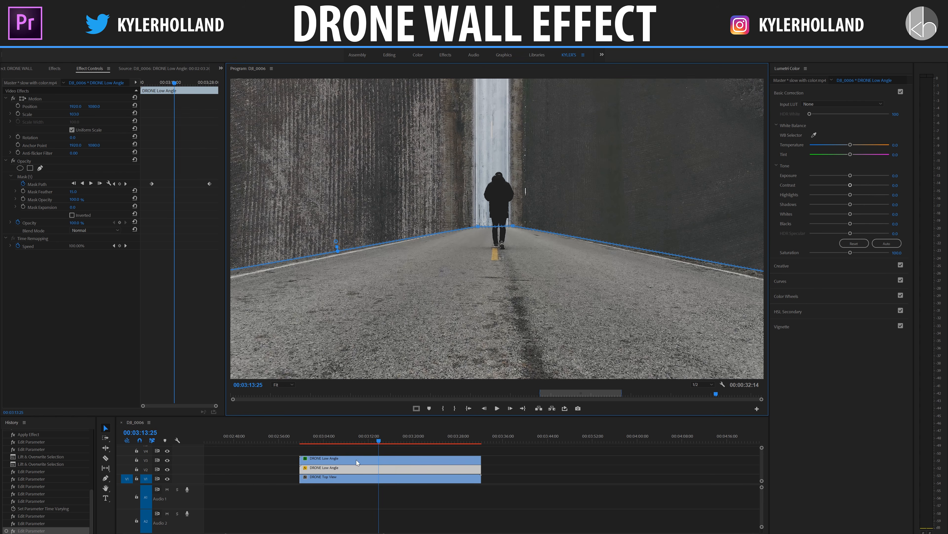
left_click(322, 442)
left_click(549, 485)
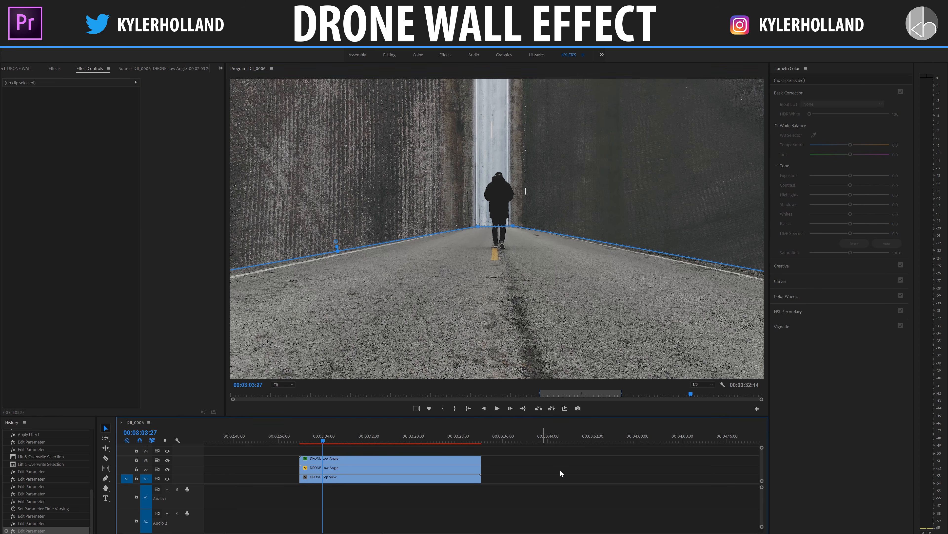
key("space")
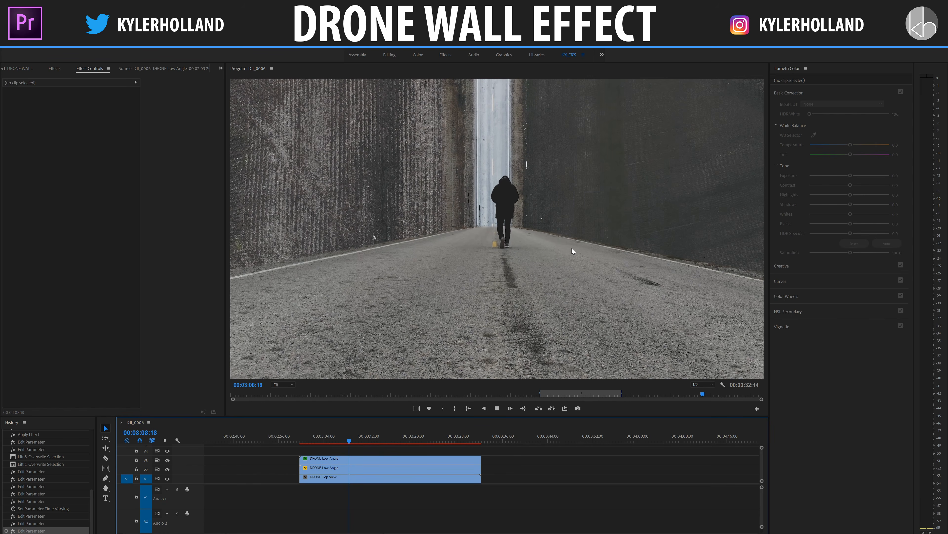
left_click(470, 201)
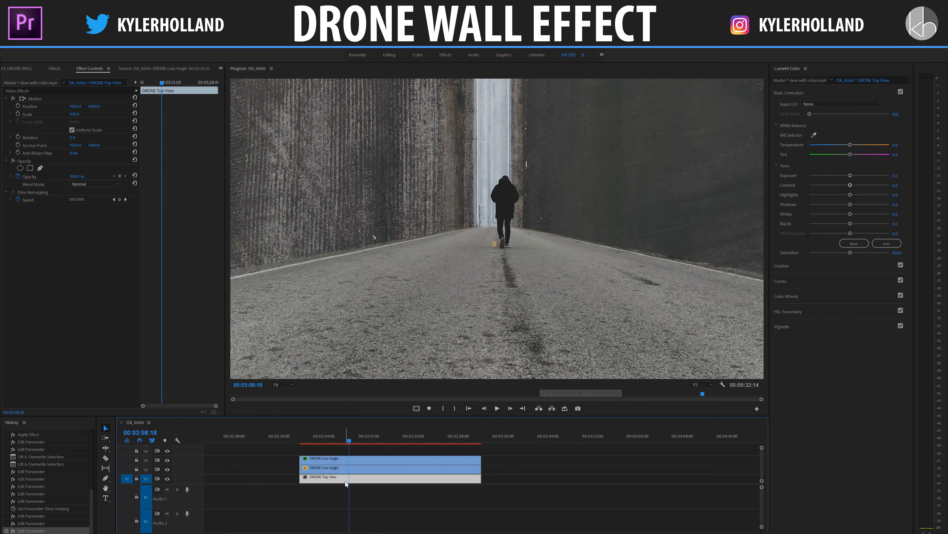
- Start Position keyframing on the DRONE Top View clip at 00:03:08:18 and set its scale to 115
left_click(18, 106)
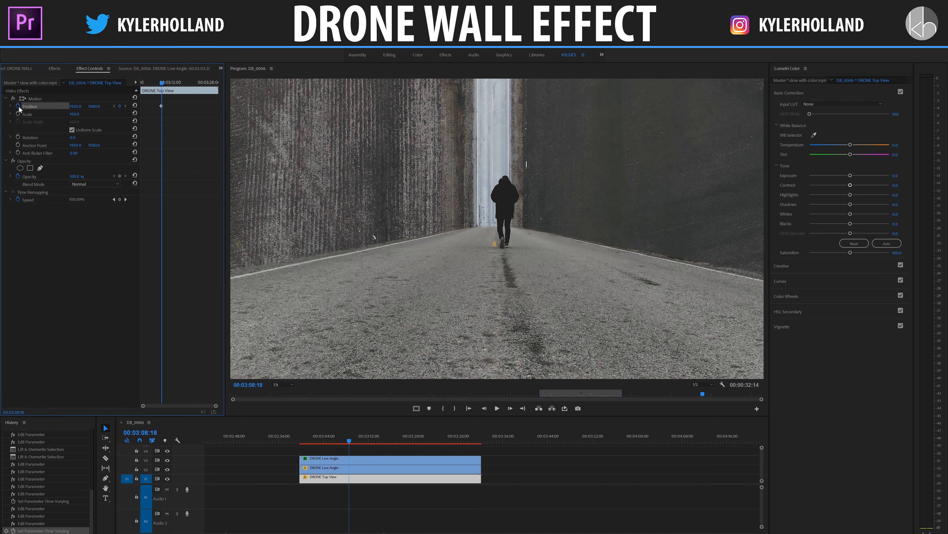
left_click_drag(76, 106, 13, 107)
key("ctrl+z")
left_click(80, 113)
type("115")
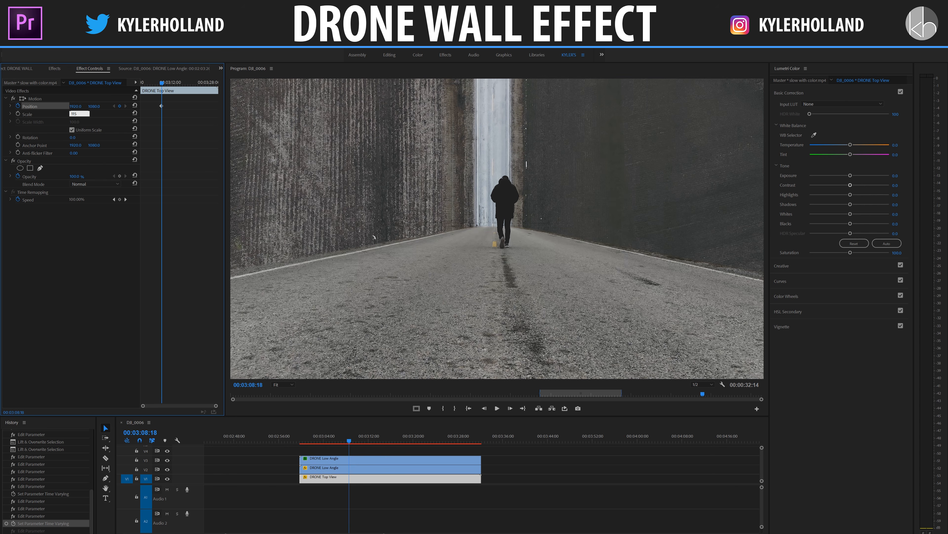
key("Return")
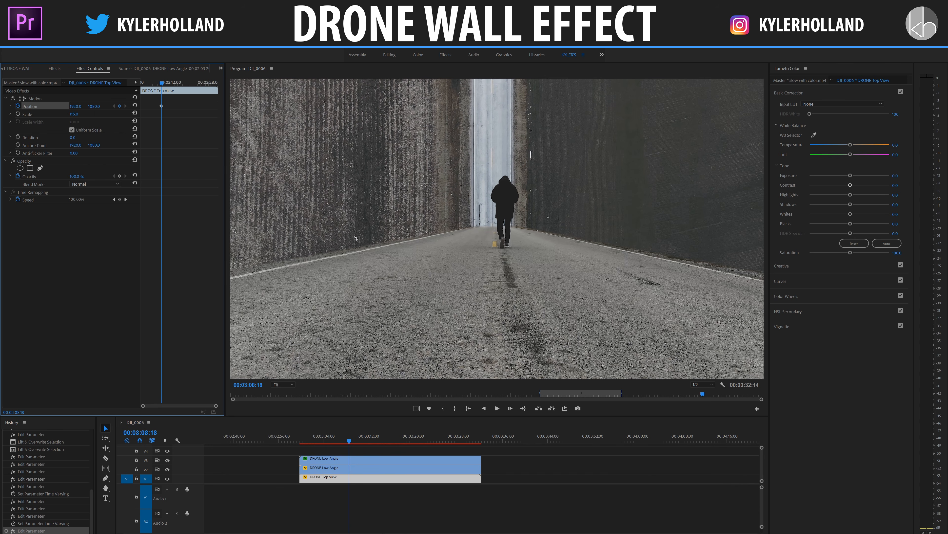
- Shift the DRONE Top View clip slightly right at its first Position keyframe and a little further right at 00:03:22:27
left_click_drag(73, 106, 78, 106)
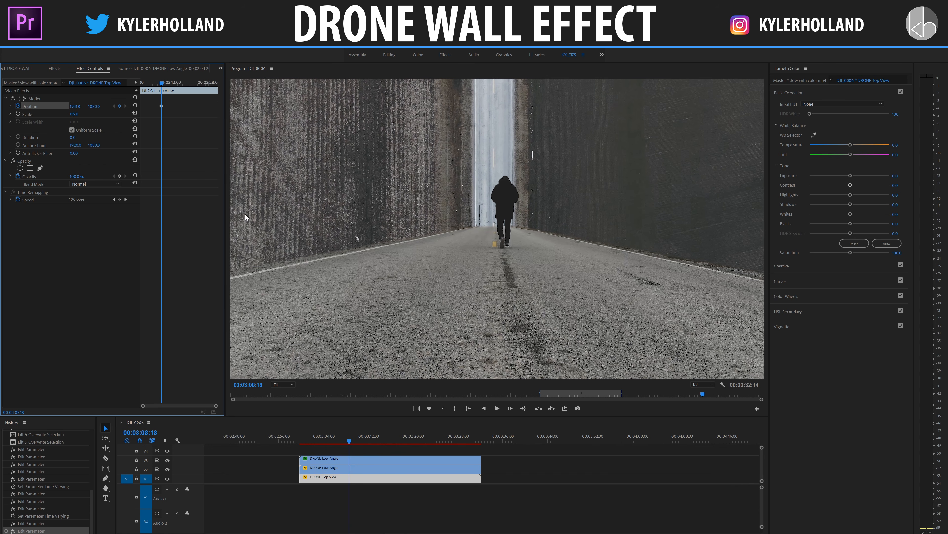
left_click(197, 83)
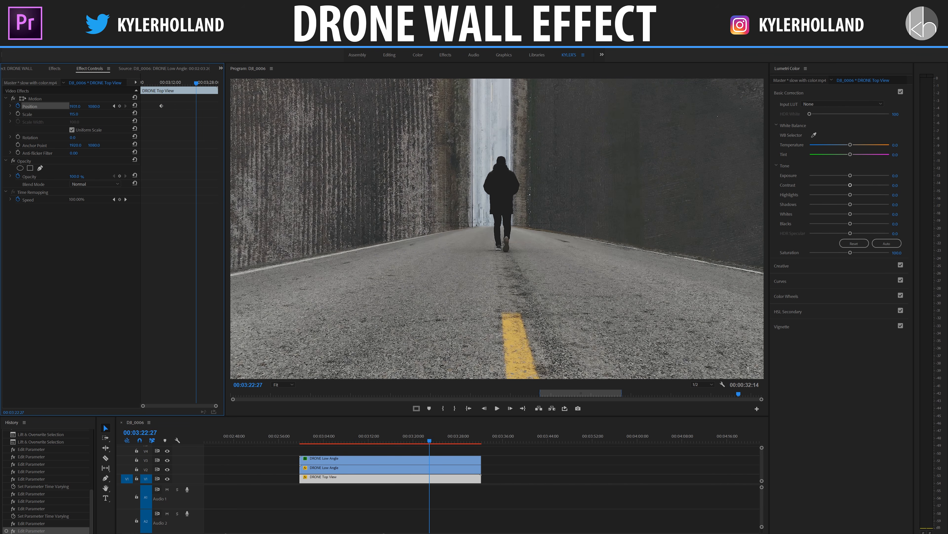
left_click_drag(76, 107, 85, 107)
- Add a third Position keyframe at 00:03:29:12, move it to the clip's end, and move the first keyframe slightly earlier
left_click(213, 83)
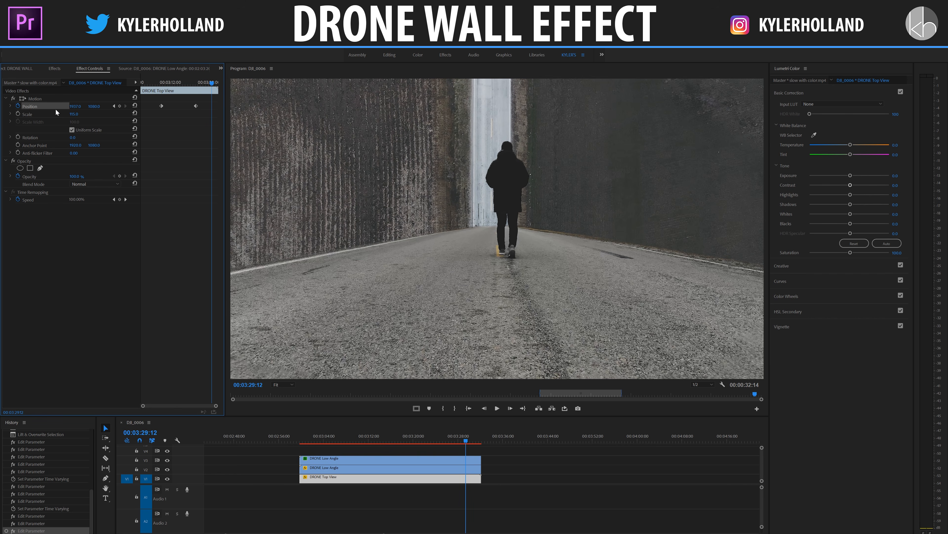
left_click(76, 106)
left_click(120, 106)
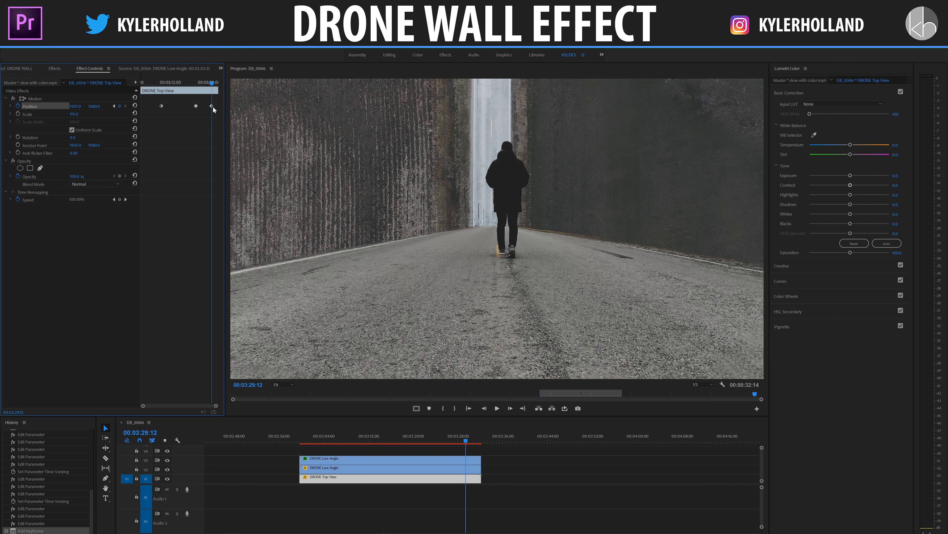
left_click_drag(221, 108, 221, 108)
left_click_drag(161, 107, 157, 106)
- Play the composite from about 00:03:01:16 to check the DRONE Top View clip's animated position
left_click(146, 82)
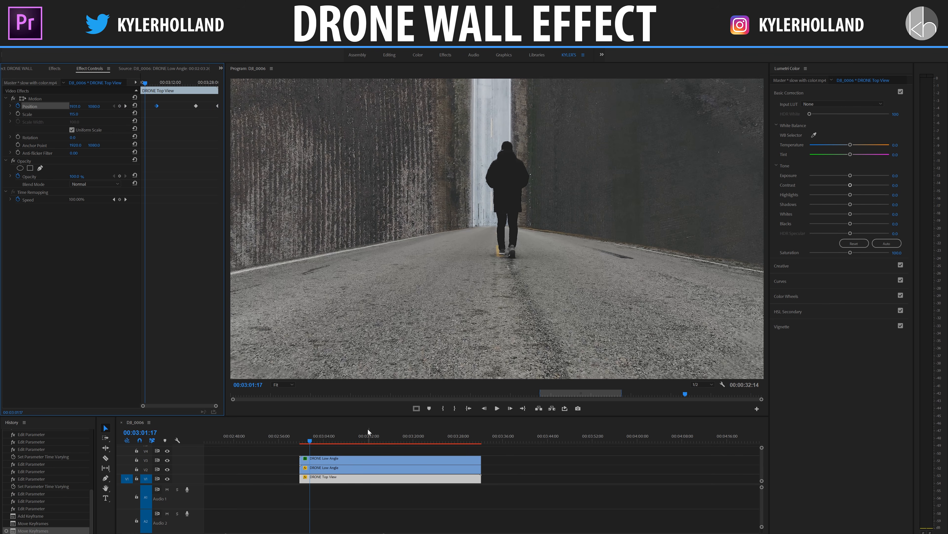
left_click(310, 443)
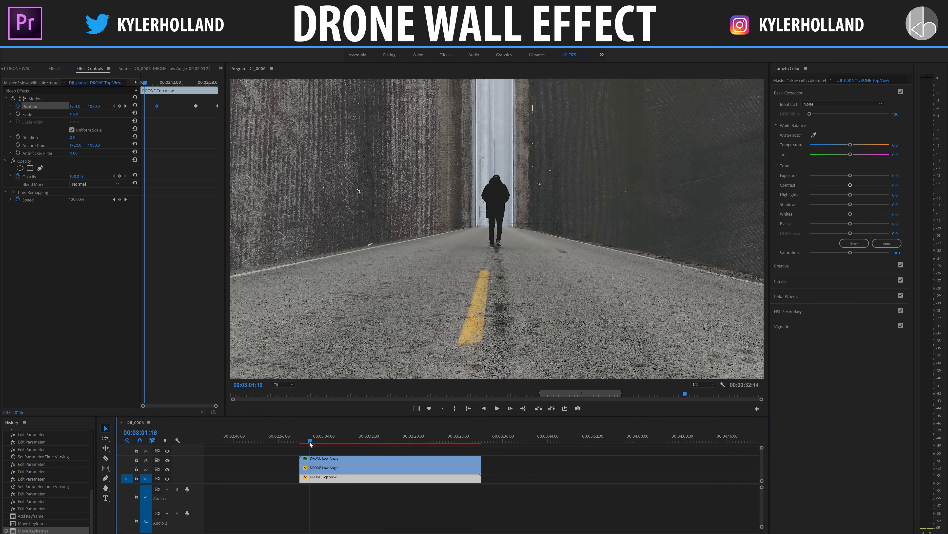
key("space")
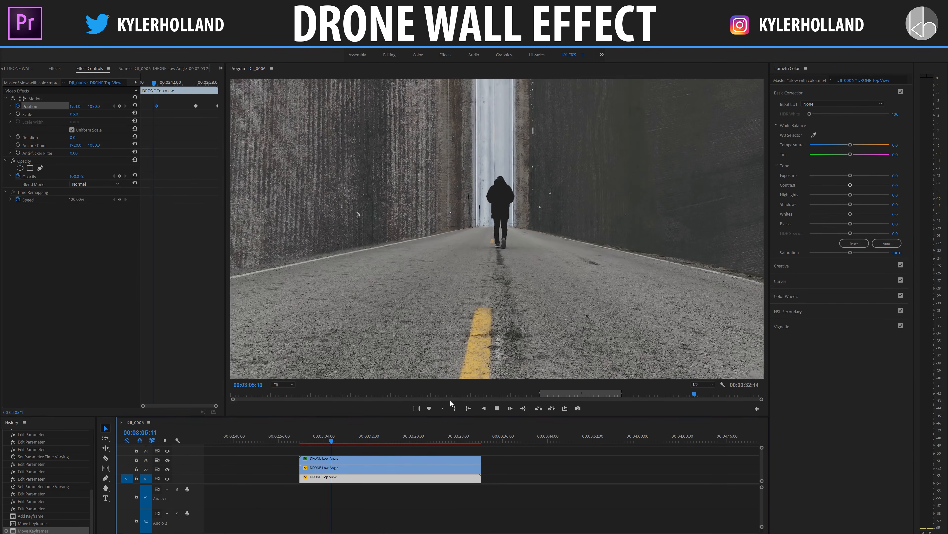
key("space")
- Start Mask Path keyframing for the ellipse mask on the uppermost DRONE Low Angle clip at 00:03:06:12 and select the mask for editing
left_click(373, 458)
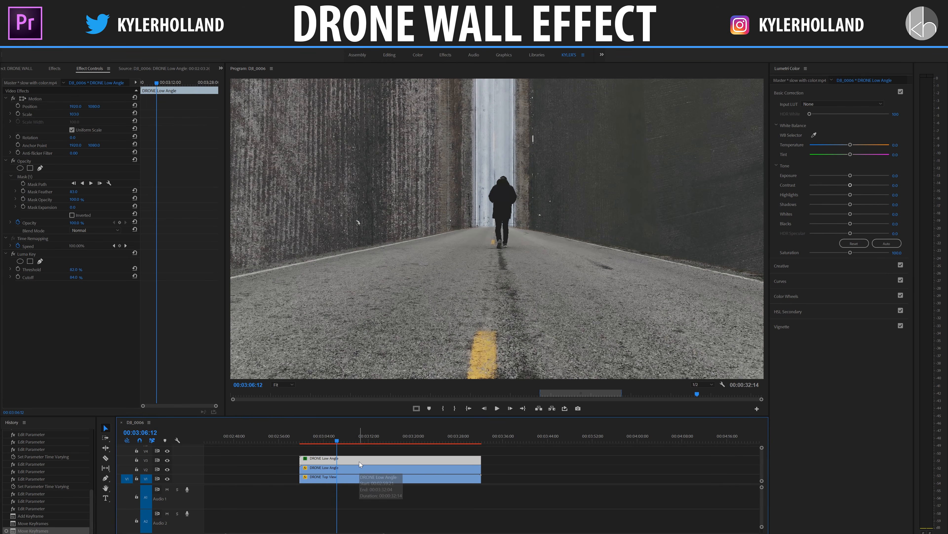
left_click(37, 177)
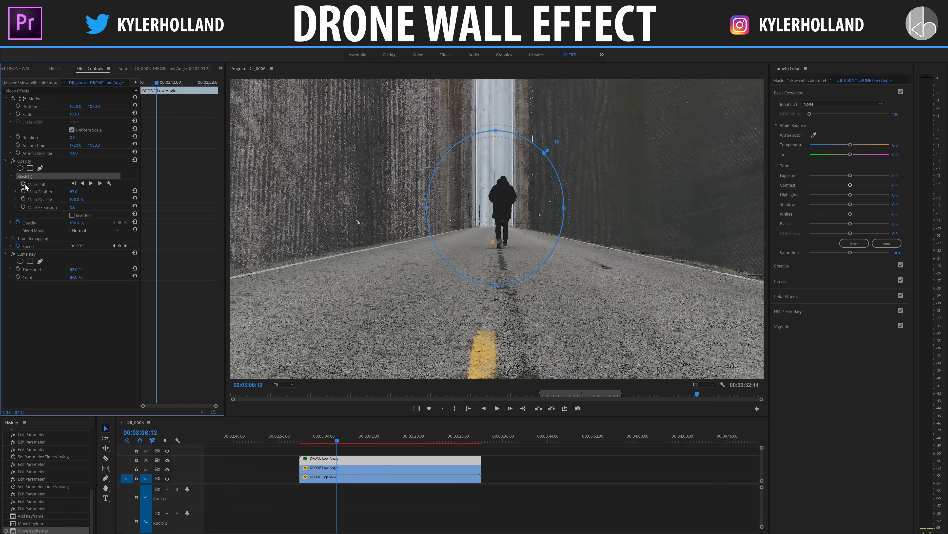
left_click(43, 184)
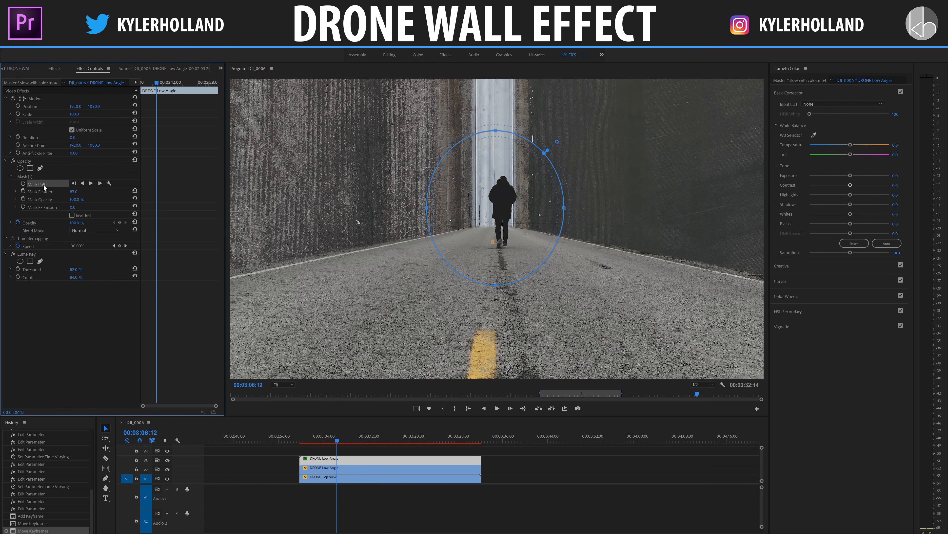
left_click(24, 184)
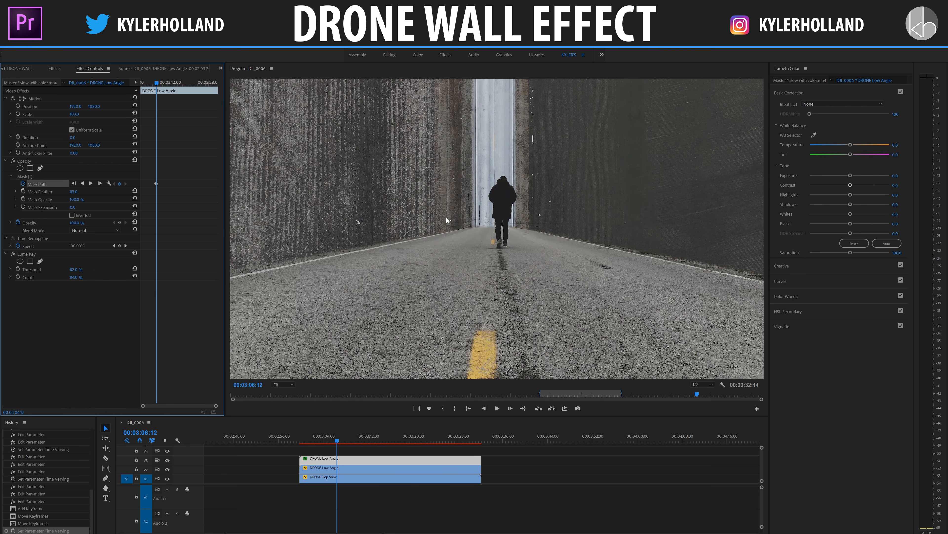
left_click(30, 179)
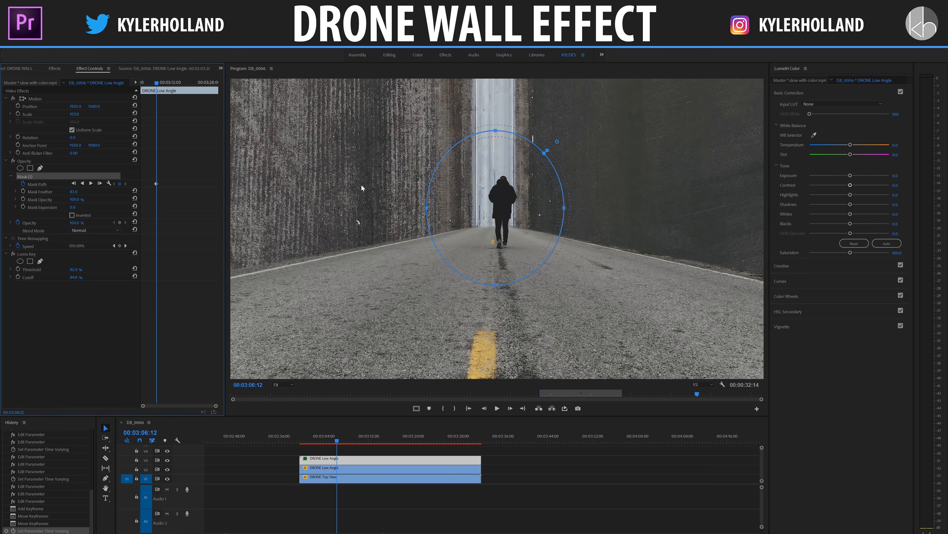
- Narrow the ellipse mask from both sides around the walking person at 00:03:06:12
left_click_drag(427, 207, 432, 207)
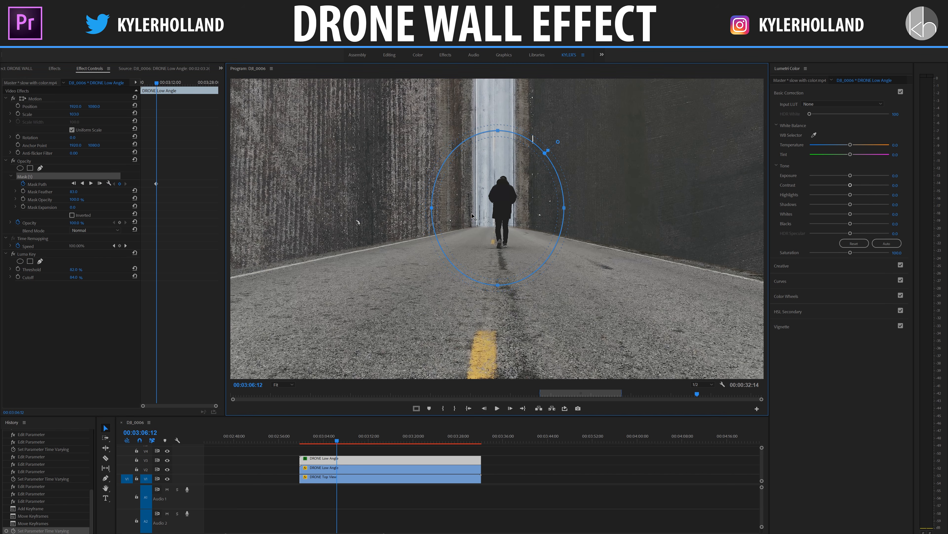
left_click_drag(564, 208, 530, 212)
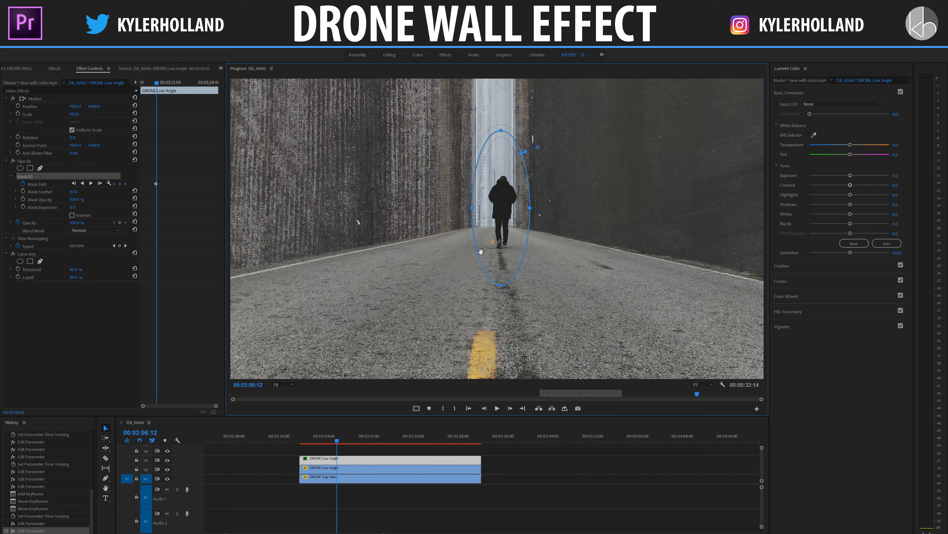
- Shift the left edge of the ellipse mask slightly inward toward the walking person at 00:03:08:25
left_click(281, 384)
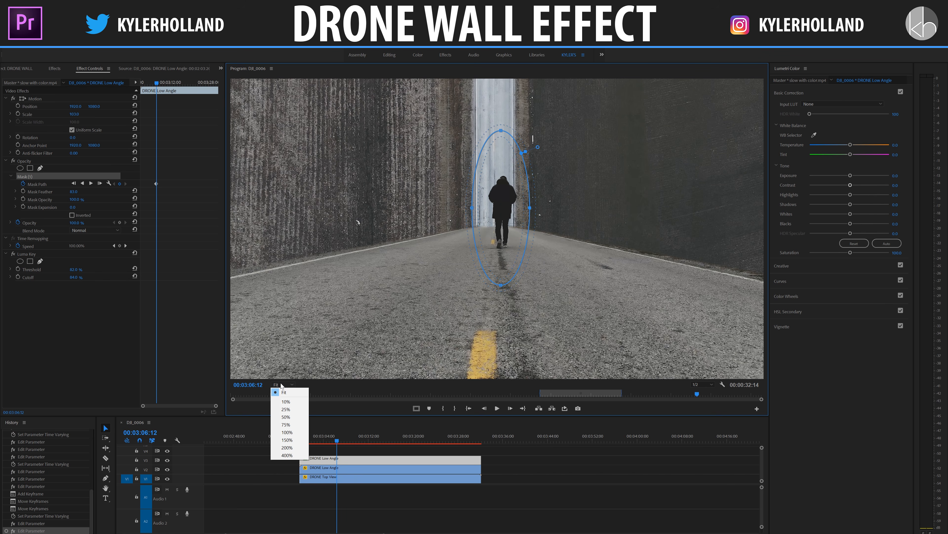
left_click(286, 447)
left_click_drag(761, 212, 759, 186)
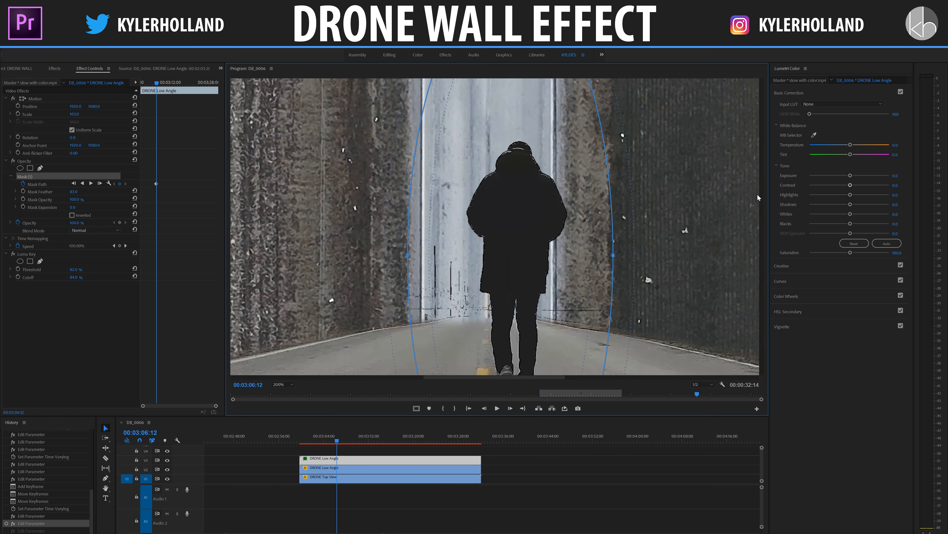
scroll(757, 194, "down", 3)
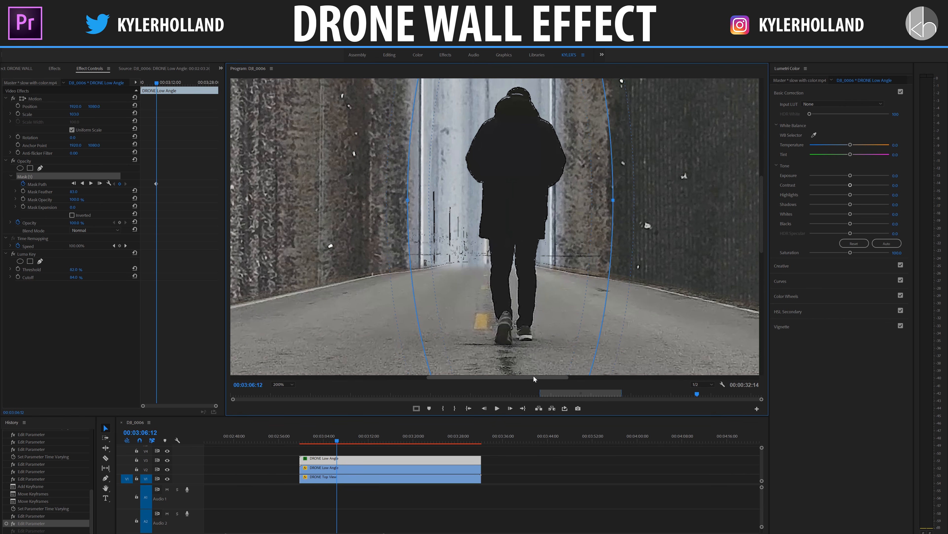
scroll(533, 375, "right", 2)
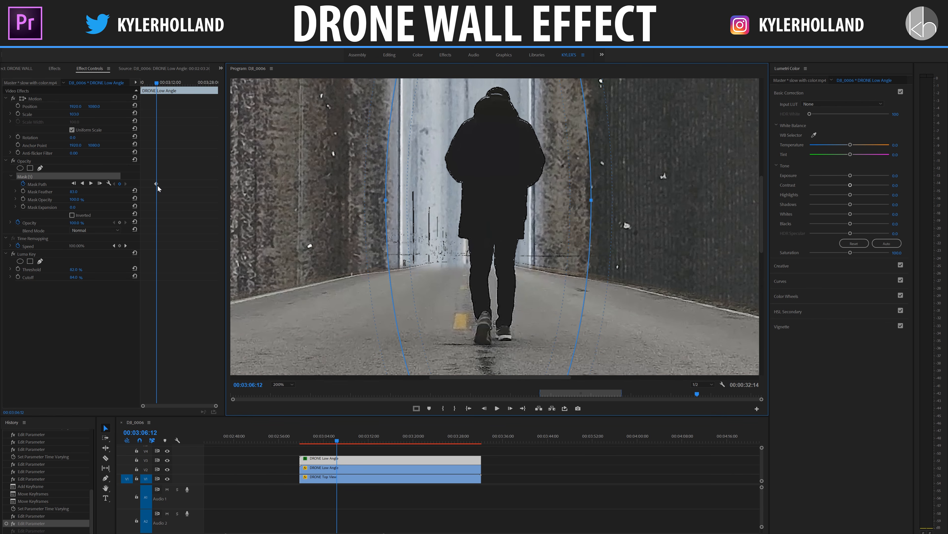
left_click(163, 82)
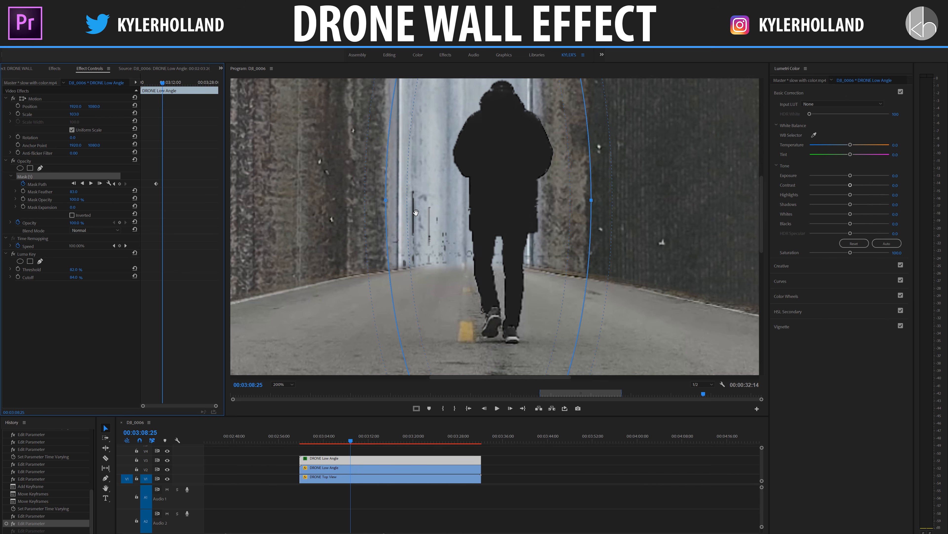
left_click_drag(386, 200, 459, 200)
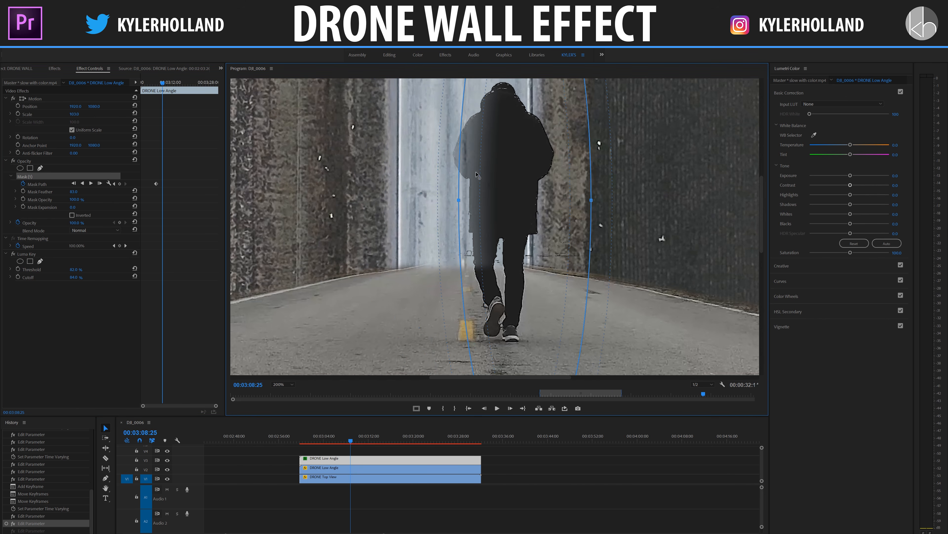
left_click_drag(457, 199, 403, 201)
- Add mask points above and below the ellipse's left-edge point and pull that edge closer to the person
left_click_drag(406, 118, 432, 136)
left_click(407, 282)
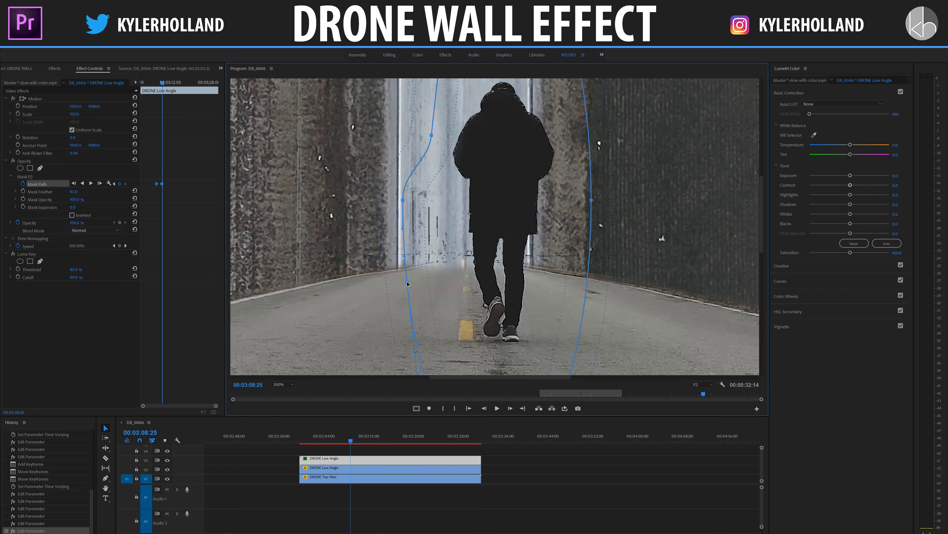
left_click_drag(407, 283, 444, 276)
left_click(404, 201)
left_click_drag(406, 204, 442, 213)
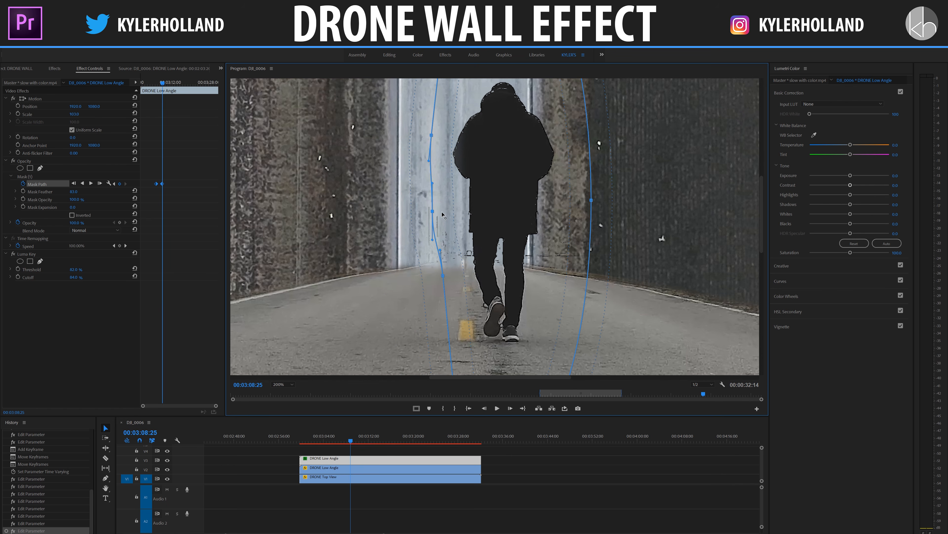
- Reduce the mask feather and pull the two lower points of the mask's left edge closer to the person
left_click_drag(83, 192, 65, 192)
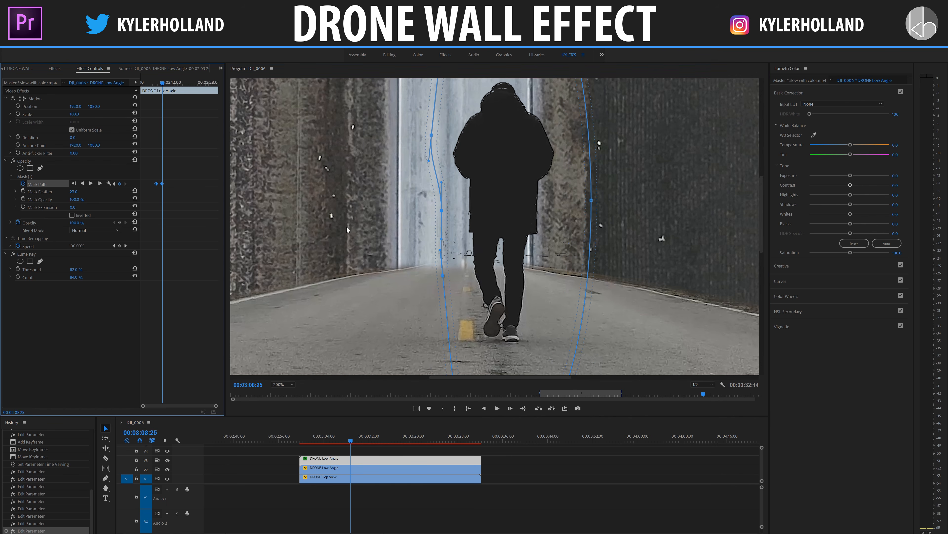
left_click_drag(442, 210, 452, 210)
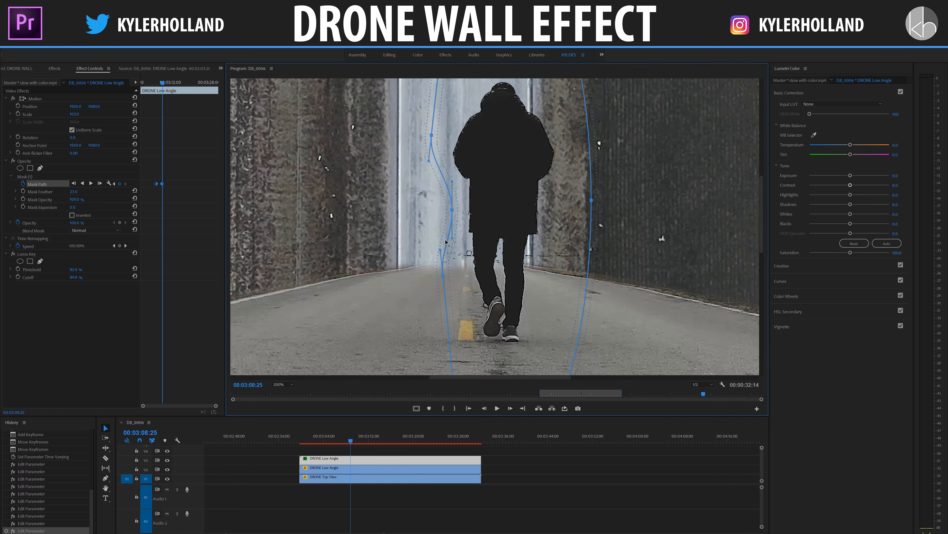
left_click_drag(444, 275, 455, 275)
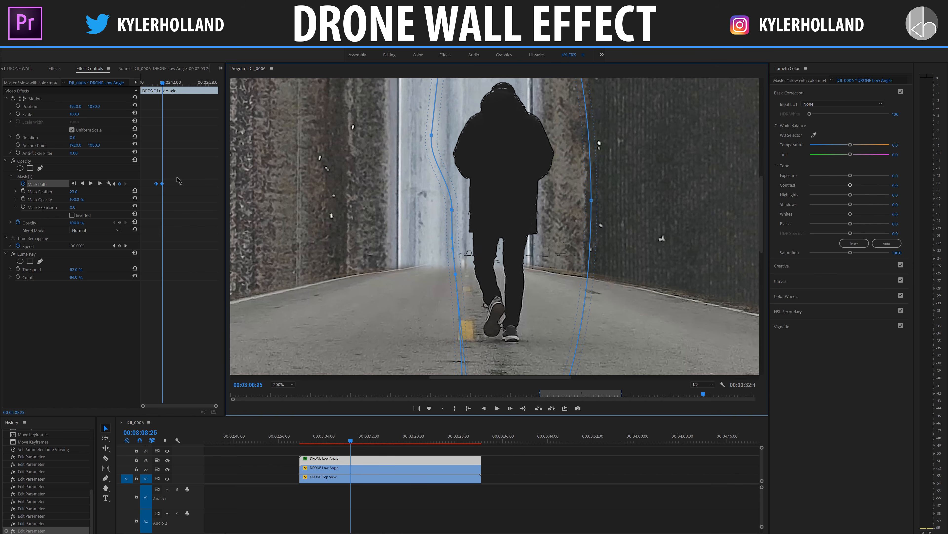
- Move the mask's two lower left-edge points slightly outward at 00:03:13:05 and keyframe the mask path at 00:03:18:21
left_click(175, 86)
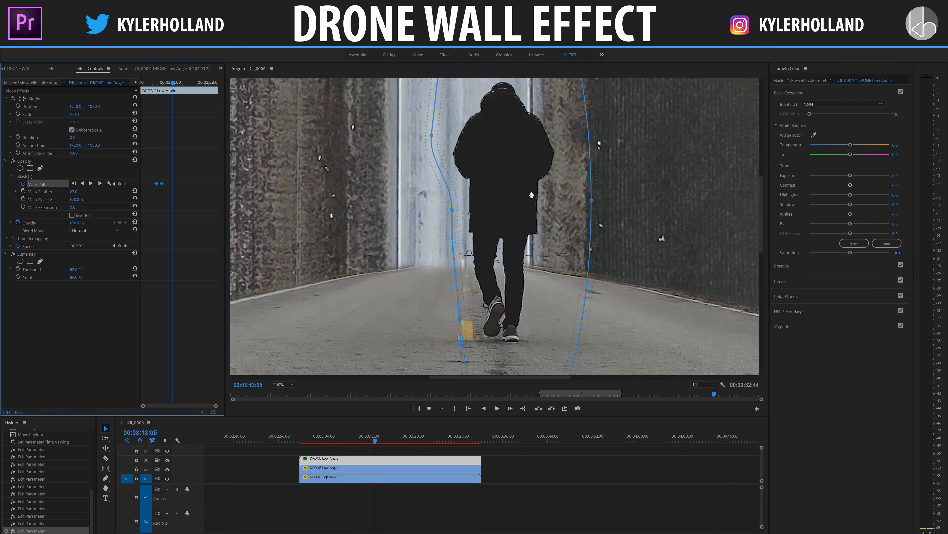
key("ctrl+z")
left_click_drag(451, 210, 441, 215)
left_click_drag(457, 279, 451, 285)
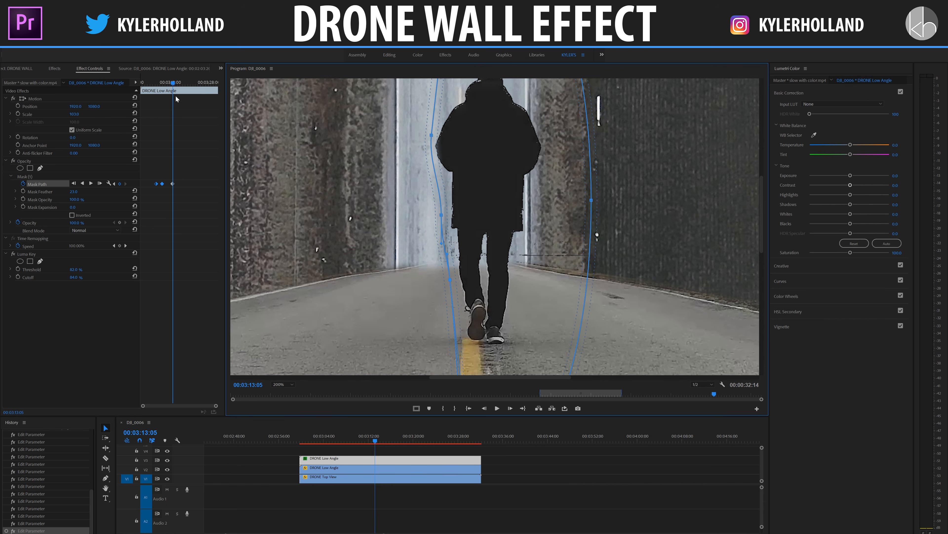
left_click(186, 83)
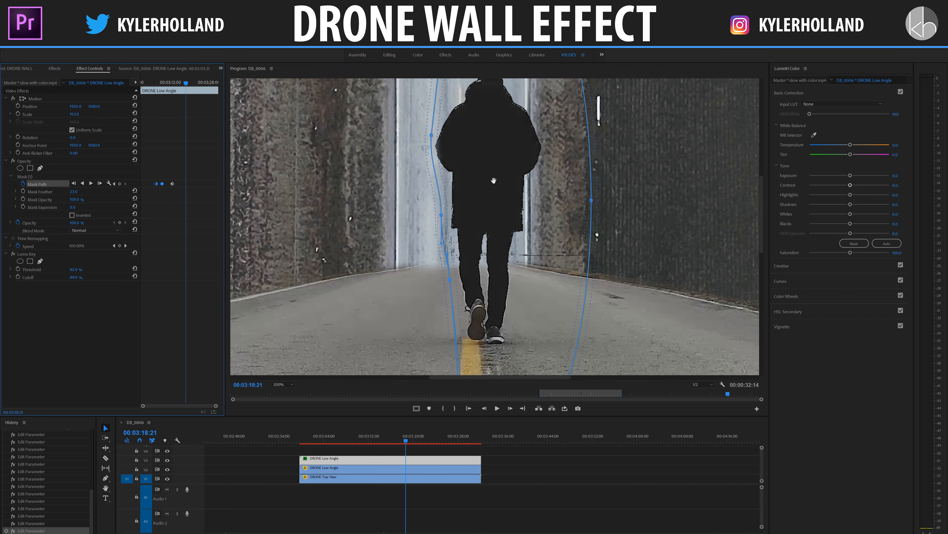
- Fit the full frame in the preview and play the composite from near the clips' start to check the animated mask
left_click(288, 385)
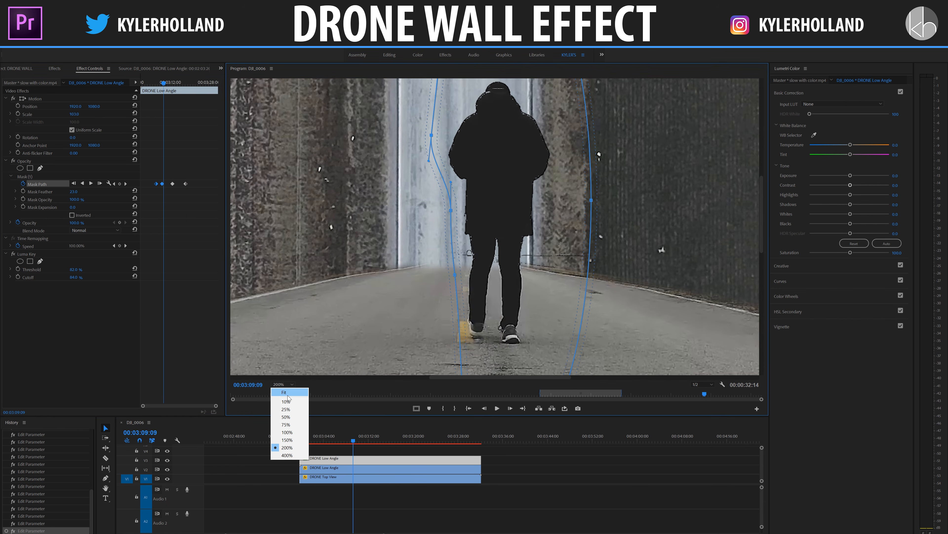
left_click(285, 393)
left_click(307, 443)
left_click(660, 463)
key("space")
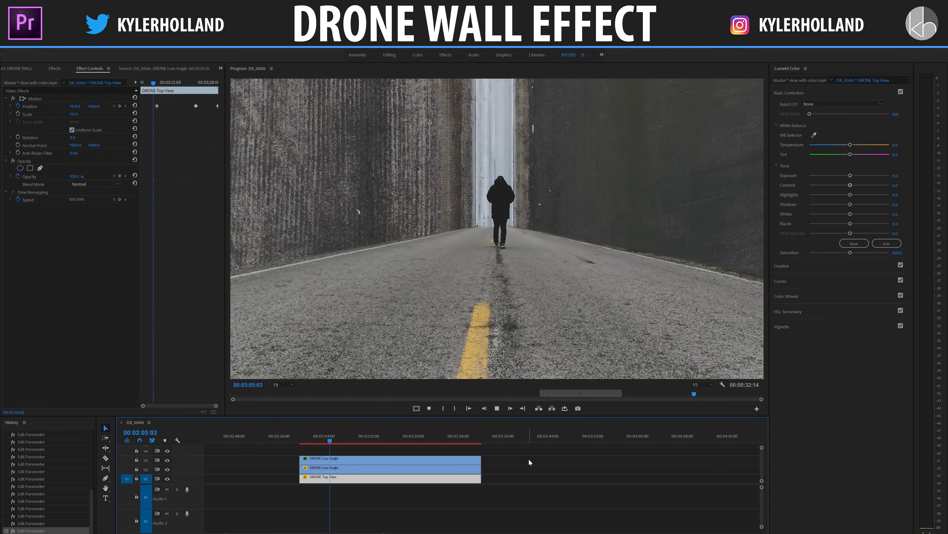
key("space")
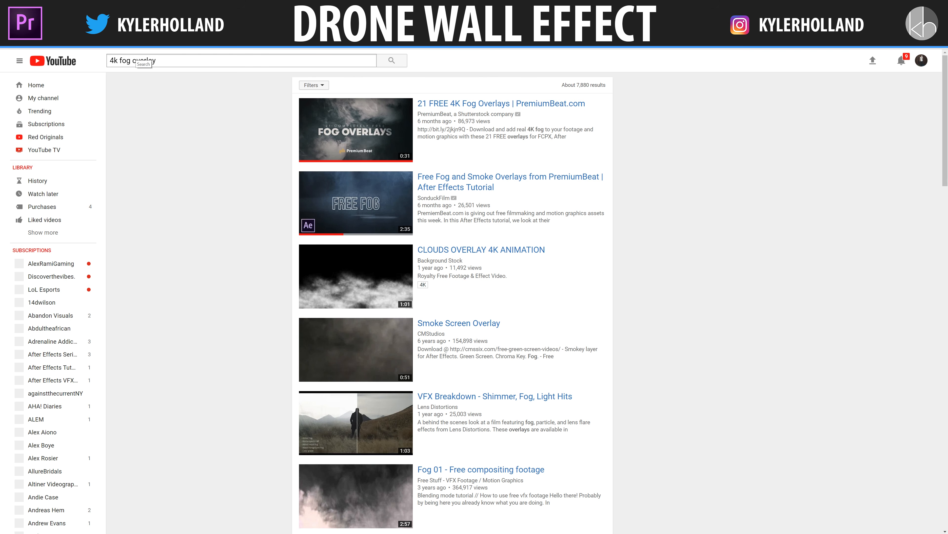
- Open YouTube's 21 FREE 4K Fog Overlays video and preview 3 Thick Rolling Fog, 15 Rising Plume 2 and 17 Slow Atmosphere from the overlays folder
left_click(349, 129)
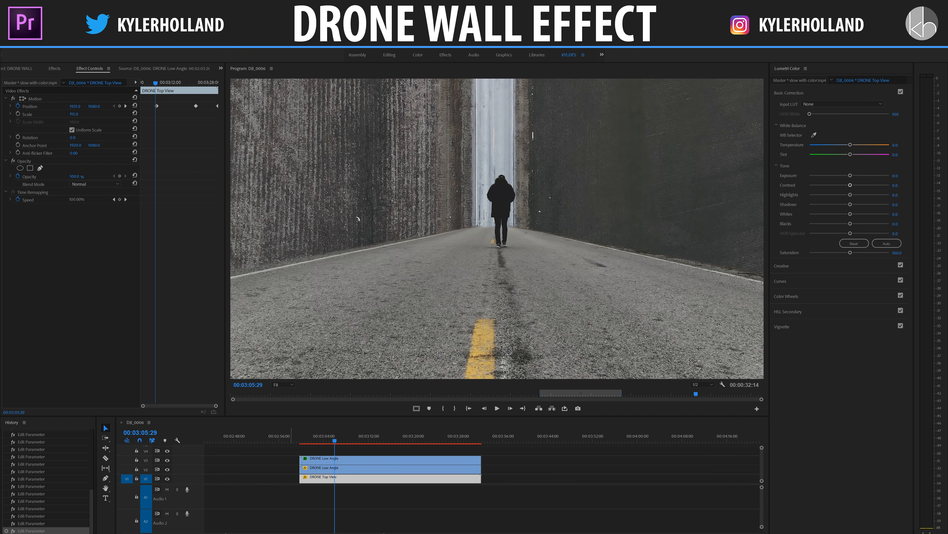
left_click_drag(947, 150, 471, 100)
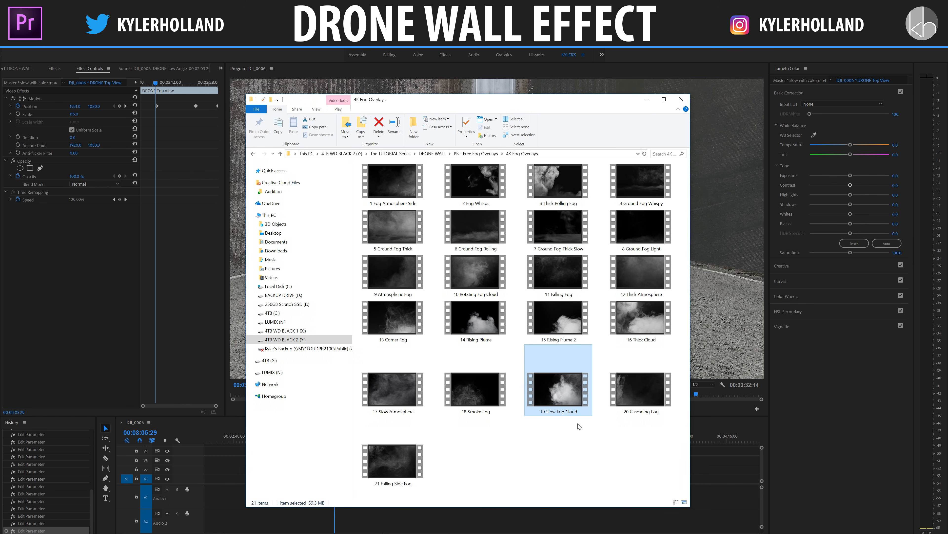
double_click(549, 195)
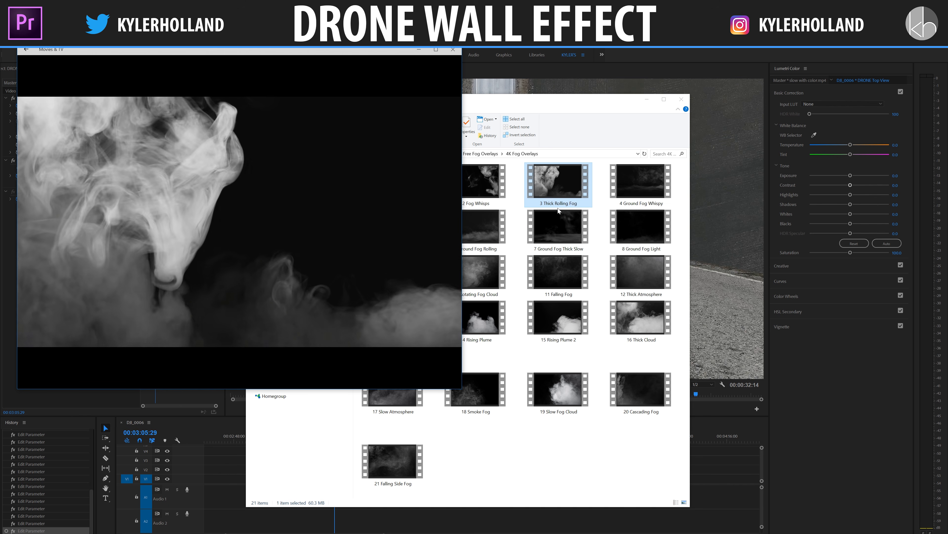
left_click(575, 321)
double_click(575, 320)
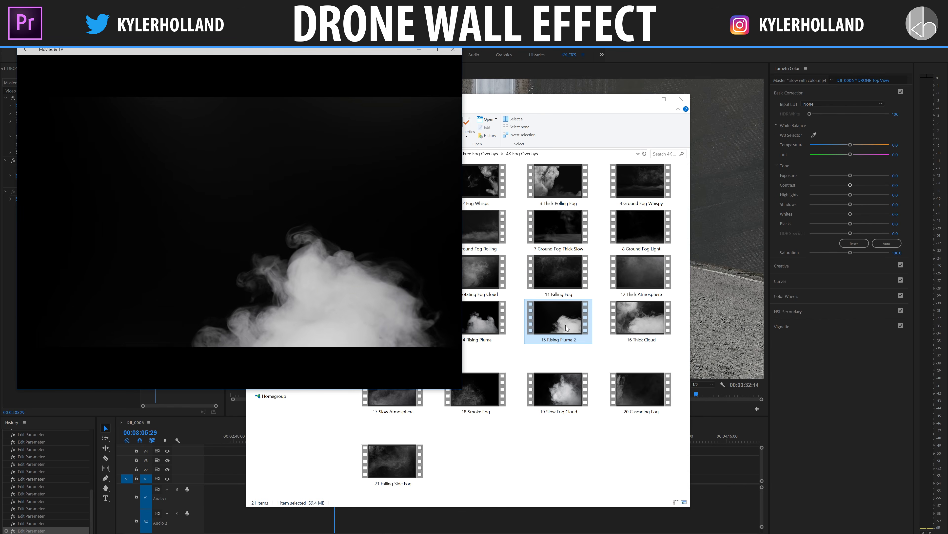
double_click(415, 406)
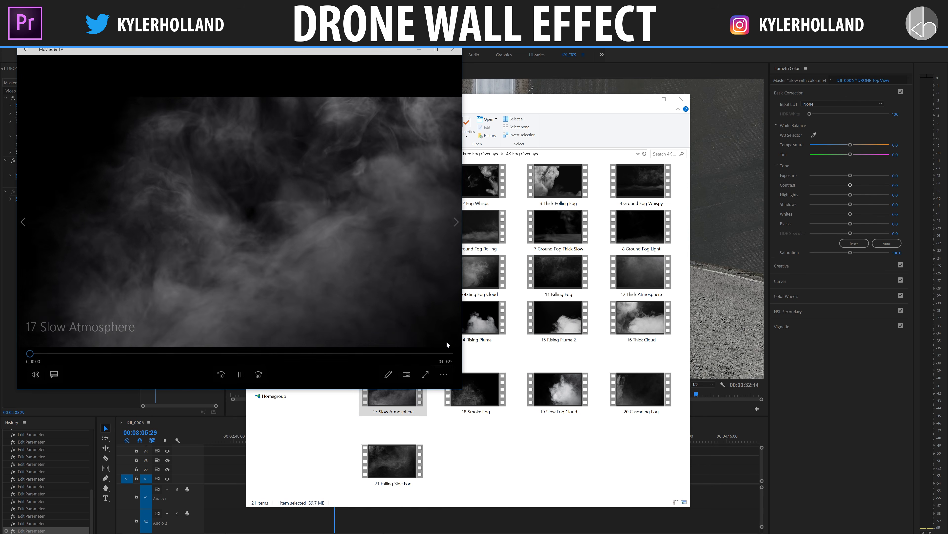
left_click(453, 50)
- Import 17 Slow Atmosphere.mp4 onto track V1 after the DRONE clips in Premiere Pro and play part of it
left_click_drag(492, 98, 947, 107)
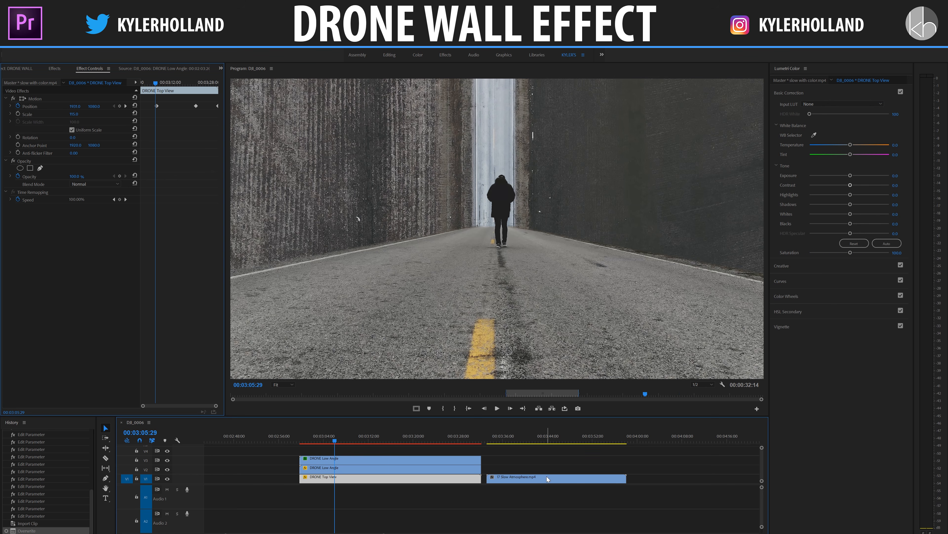
left_click(544, 478)
left_click(521, 439)
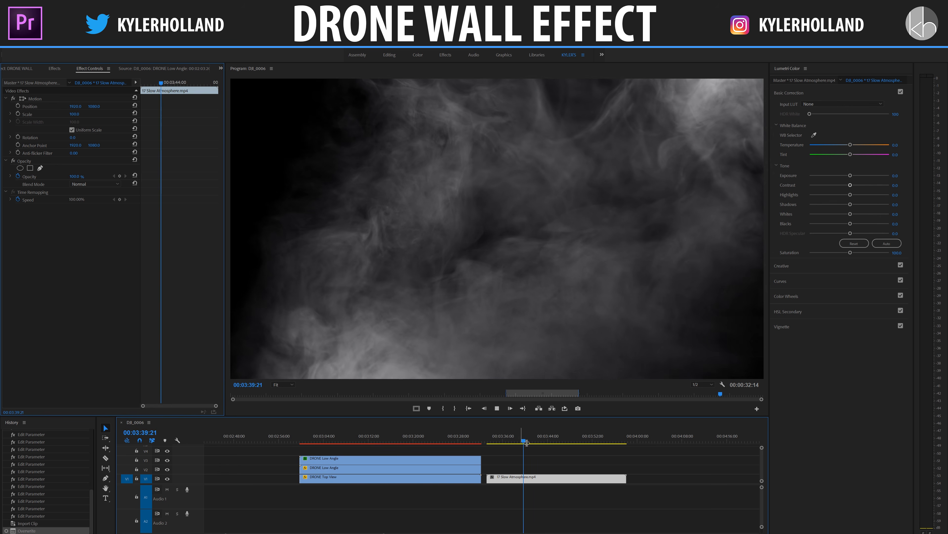
key("space")
- Move the 17 Slow Atmosphere clip to track V4, aligned with the DRONE clips' start, and enlarge the video track area
left_click_drag(532, 482, 346, 452)
left_click(350, 441)
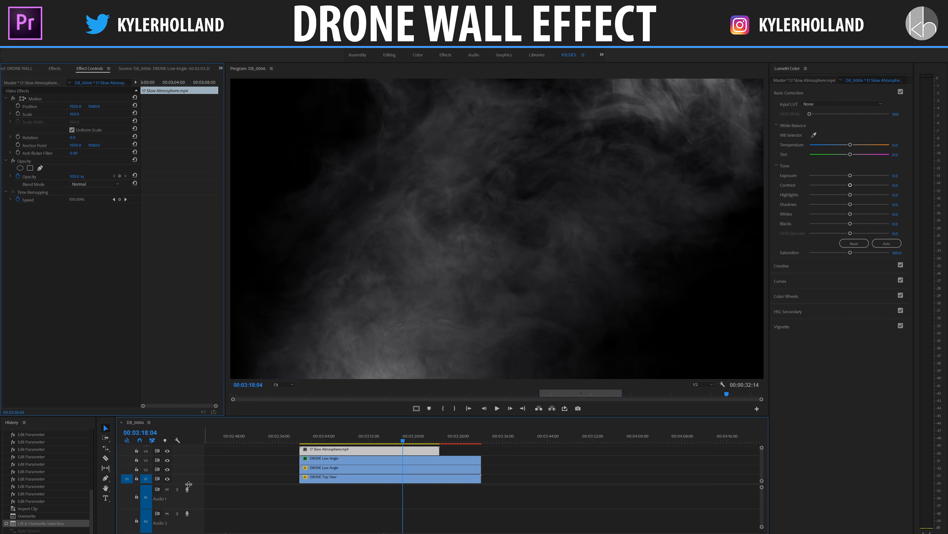
left_click_drag(188, 484, 188, 506)
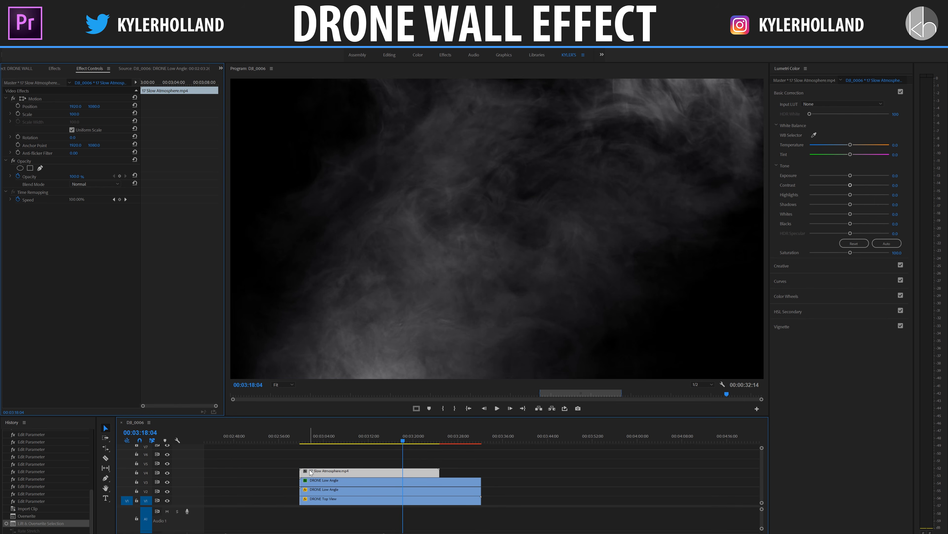
- Set the 17 Slow Atmosphere clip's blend mode to Screen, previewing it at 00:03:04:29
left_click(330, 441)
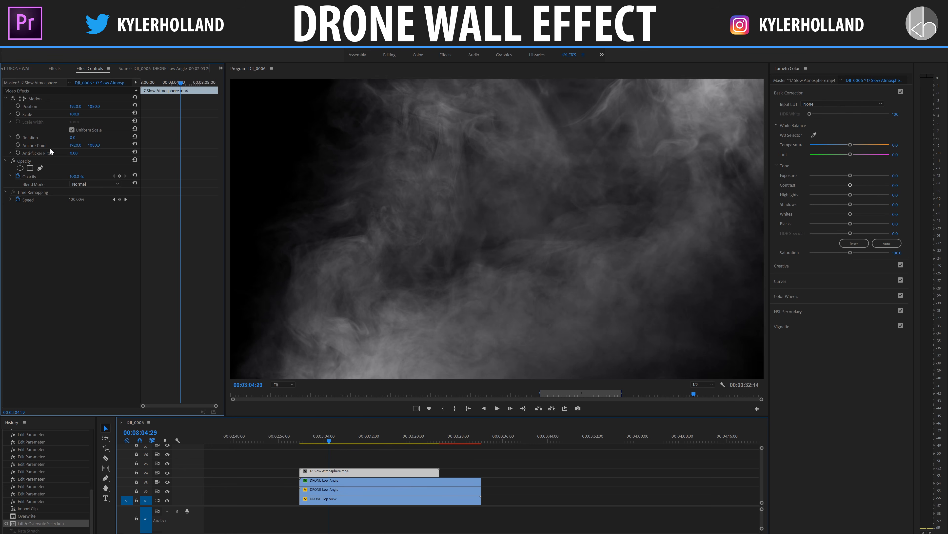
left_click(84, 184)
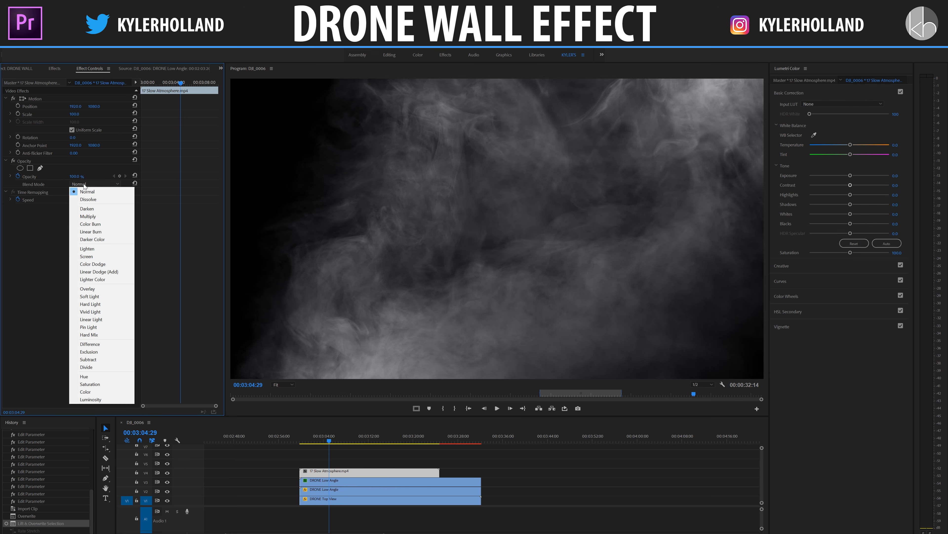
left_click(101, 257)
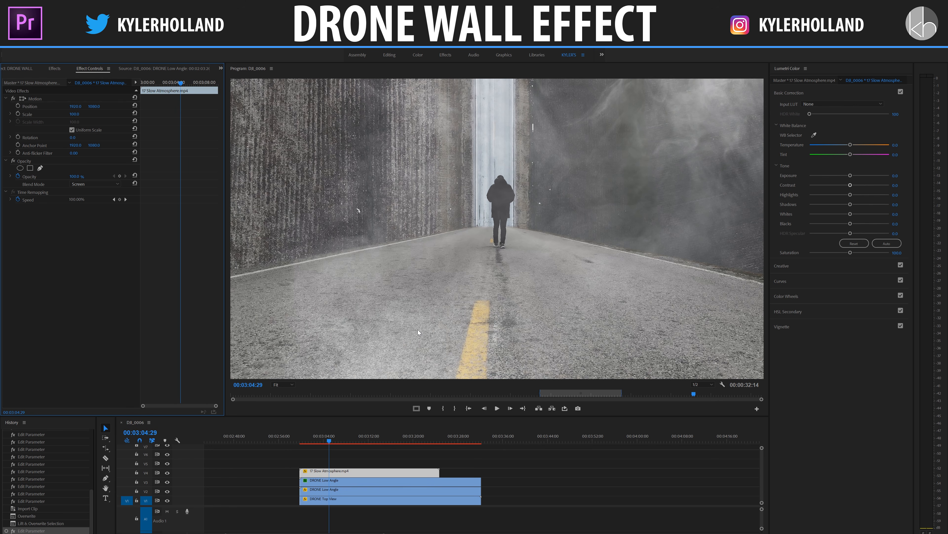
- Try the Lighten, Color Dodge, Overlay and Hard Light blend modes on the fog clip and return it to Screen
left_click(96, 184)
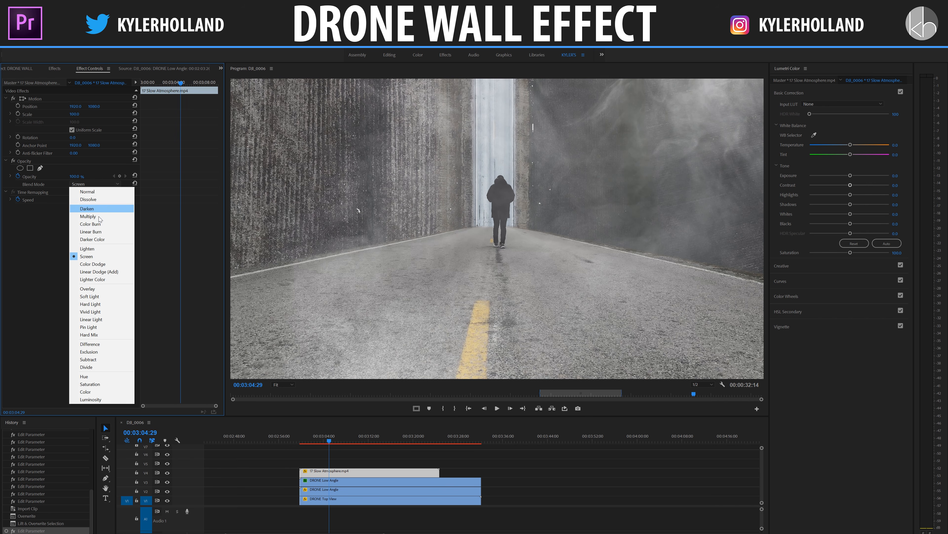
left_click(100, 248)
left_click(87, 183)
left_click(106, 261)
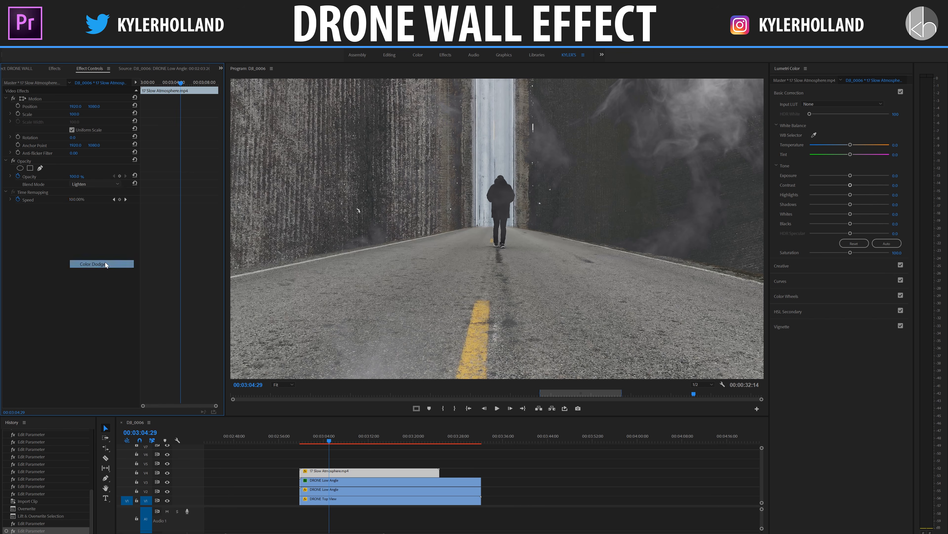
left_click(93, 185)
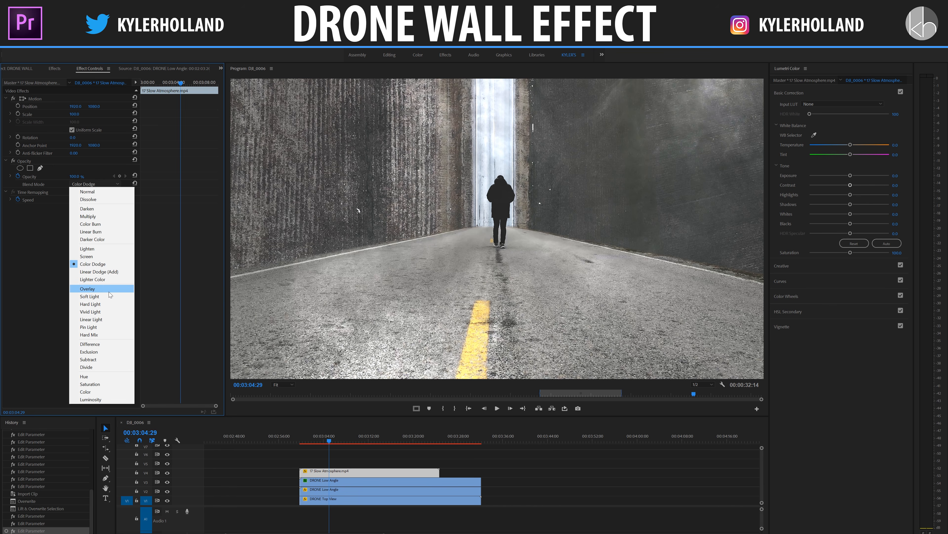
left_click(107, 288)
left_click(93, 184)
left_click(116, 304)
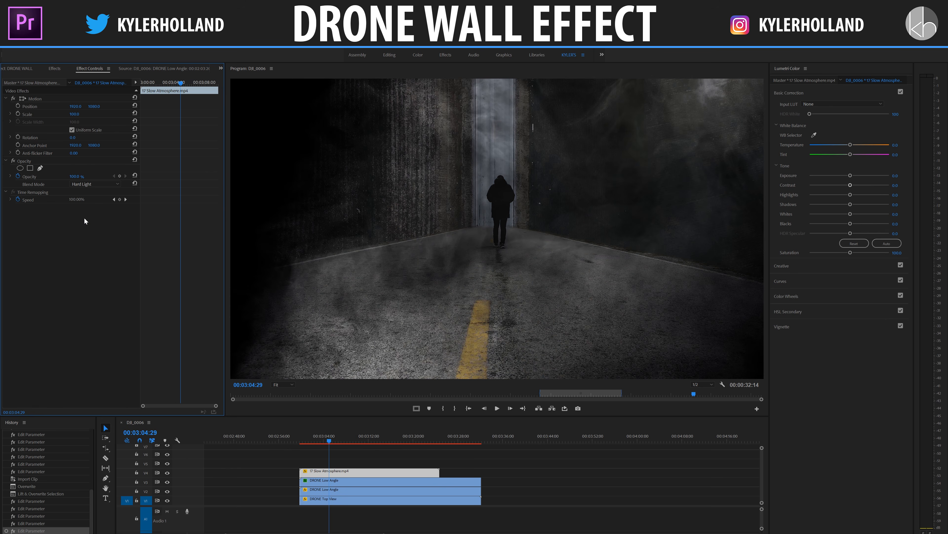
left_click(84, 184)
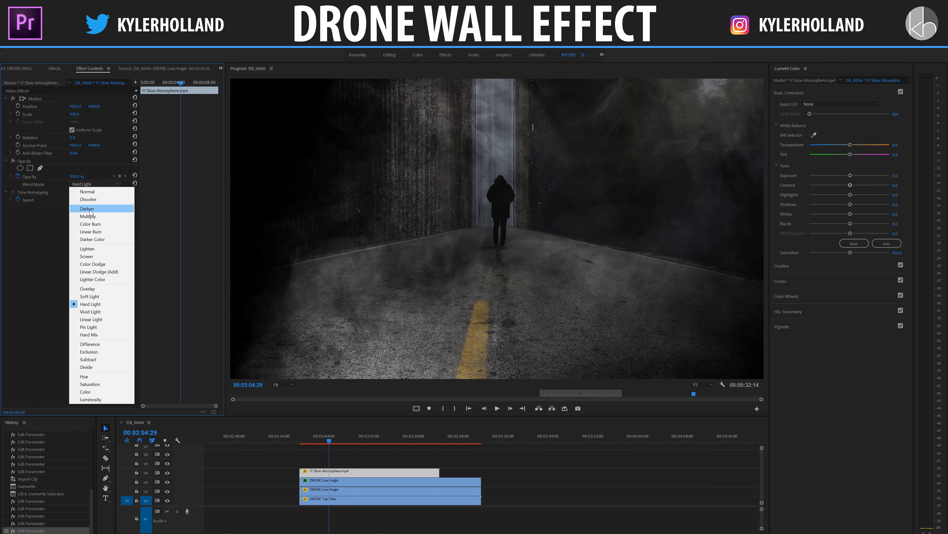
left_click(103, 257)
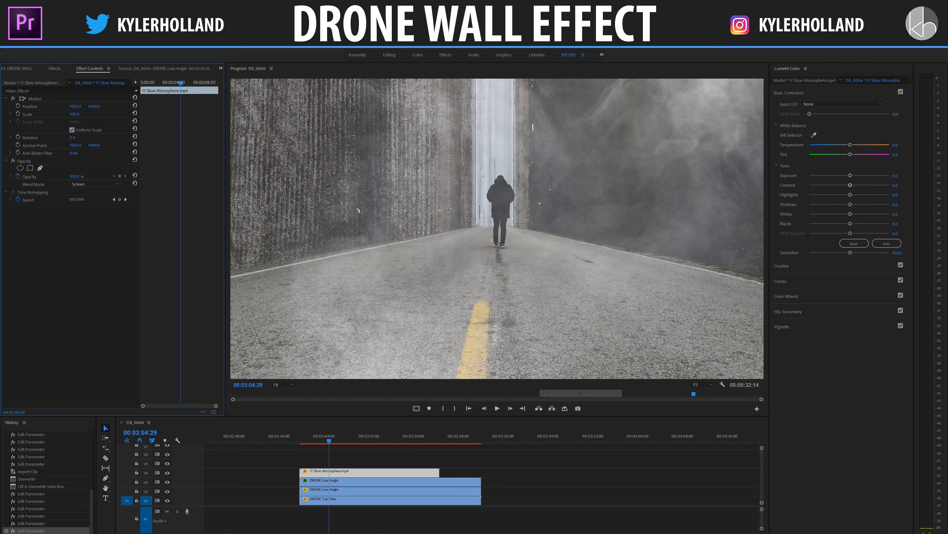
- Lower the fog clip's opacity to 50% and play the composite from the clips' start
left_click(80, 176)
type("50")
key("Return")
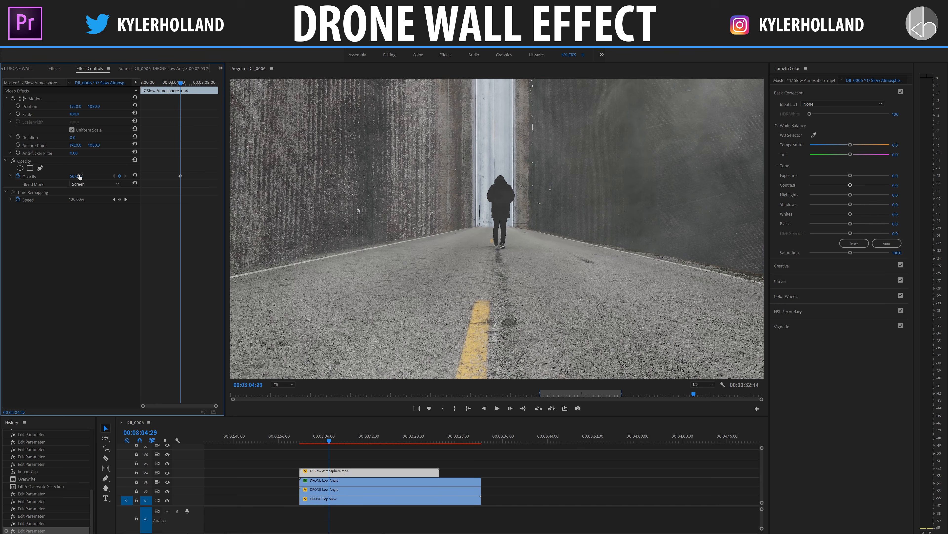
key("Up")
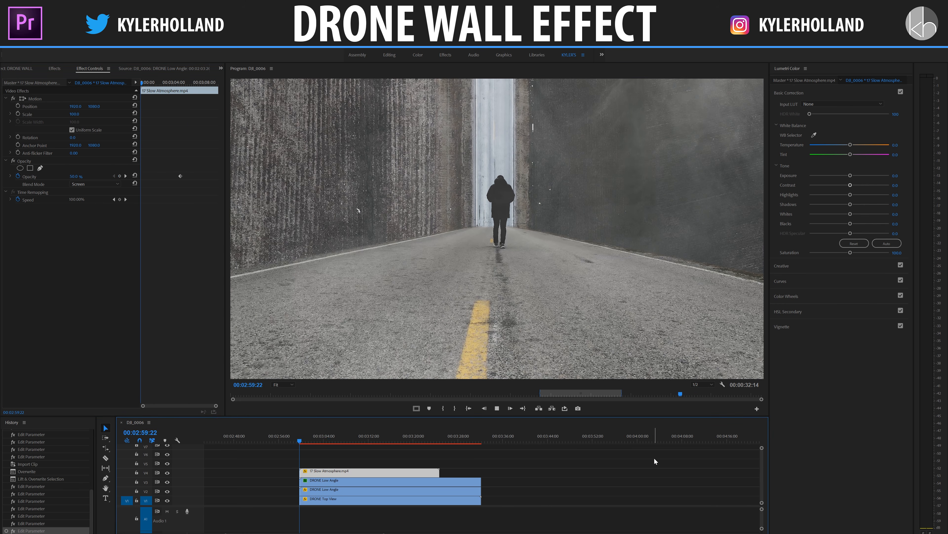
key("space")
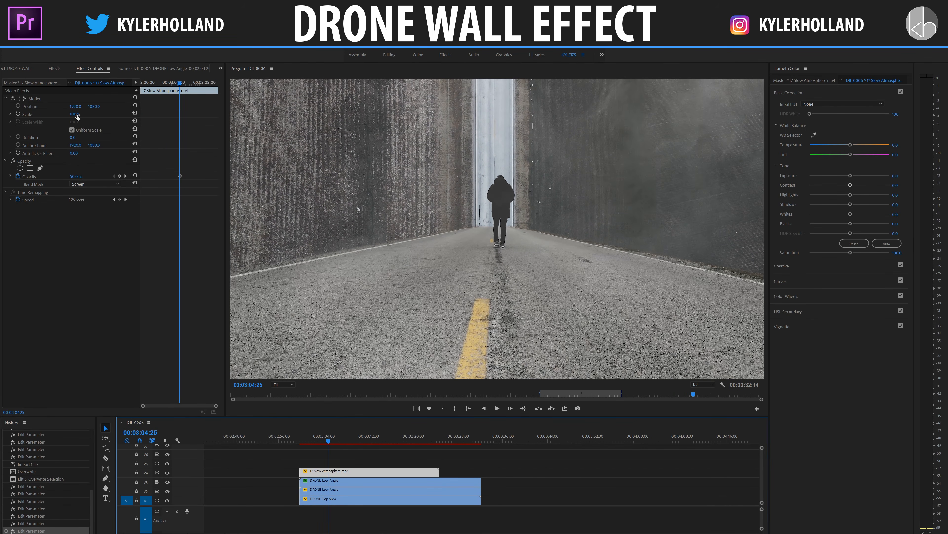
- Keyframe the fog clip's scale to grow from 100 near its start to a larger size at the clip's end
left_click_drag(171, 84, 144, 85)
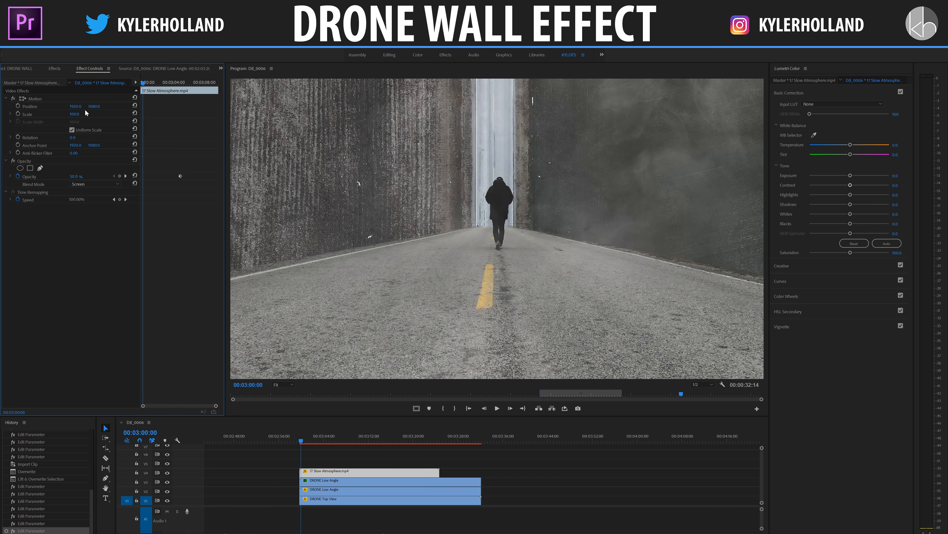
key("ctrl+s")
left_click_drag(182, 80, 194, 86)
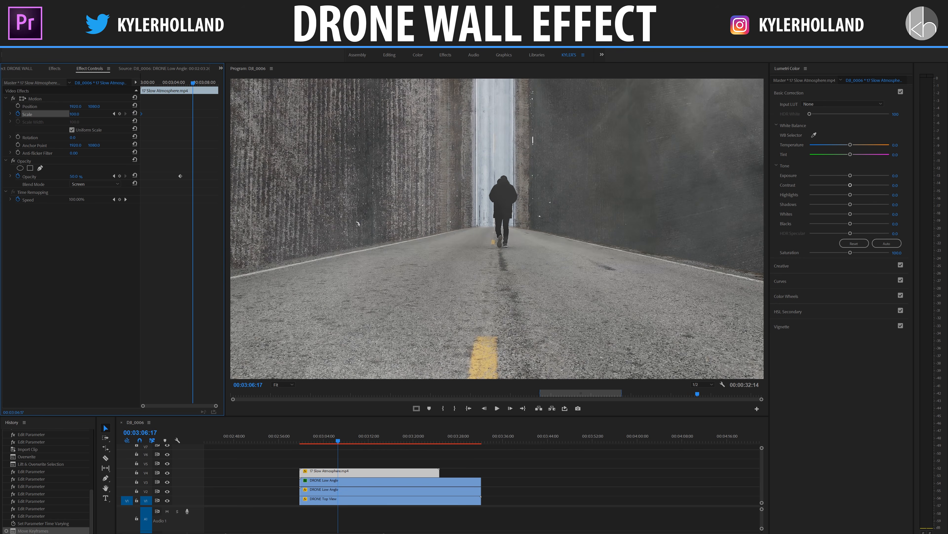
left_click_drag(74, 114, 108, 114)
left_click_drag(194, 114, 217, 111)
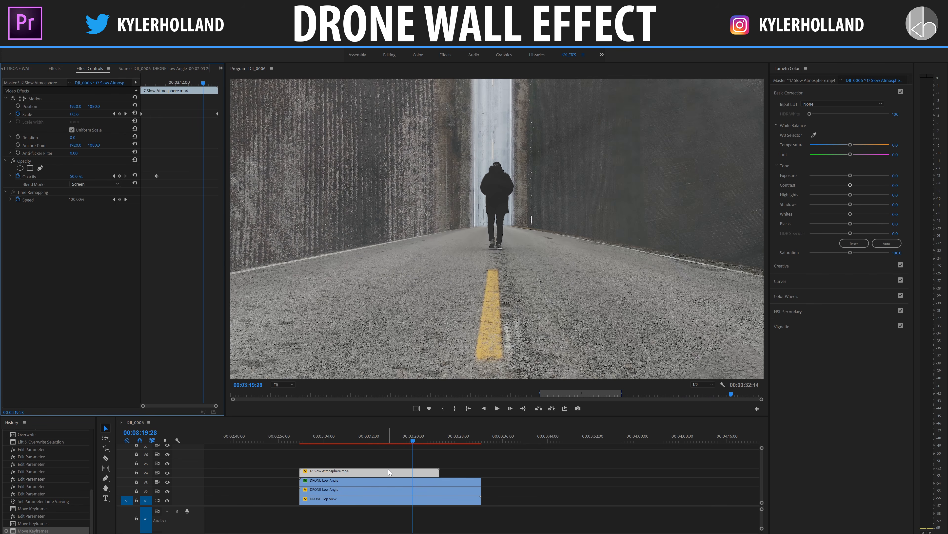
- Keyframe the fog clip's opacity to fade from 50% at 00:03:19:28 to 0% at the clip's end
left_click(119, 176)
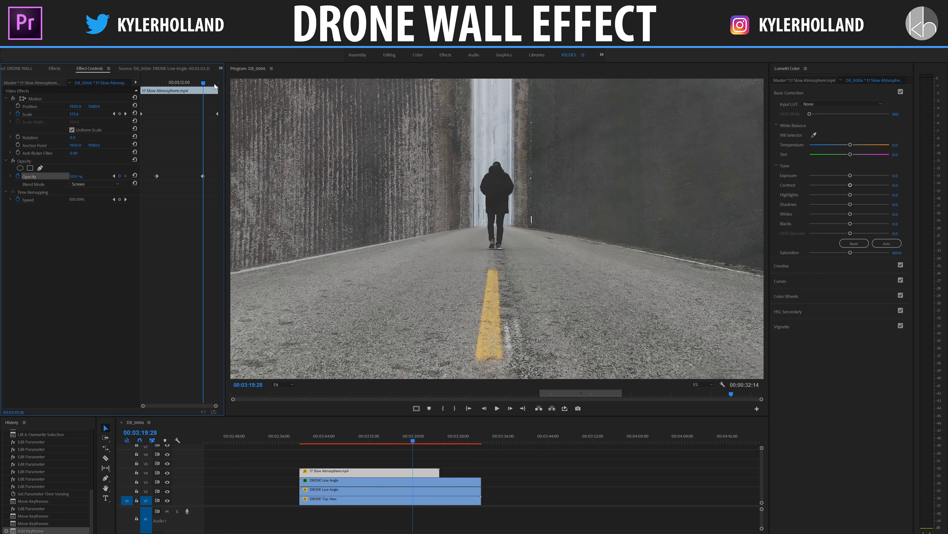
left_click_drag(215, 84, 213, 84)
left_click_drag(78, 177, 54, 177)
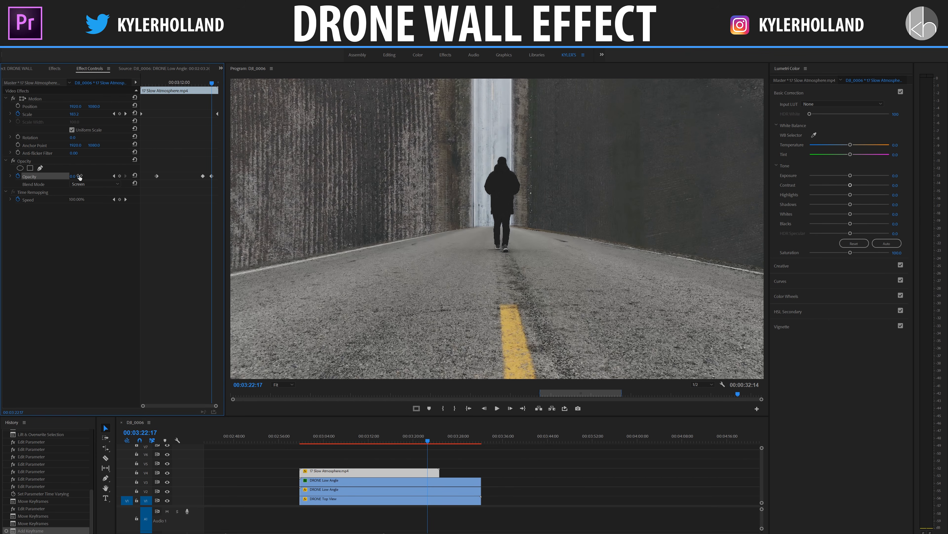
left_click_drag(211, 179, 450, 445)
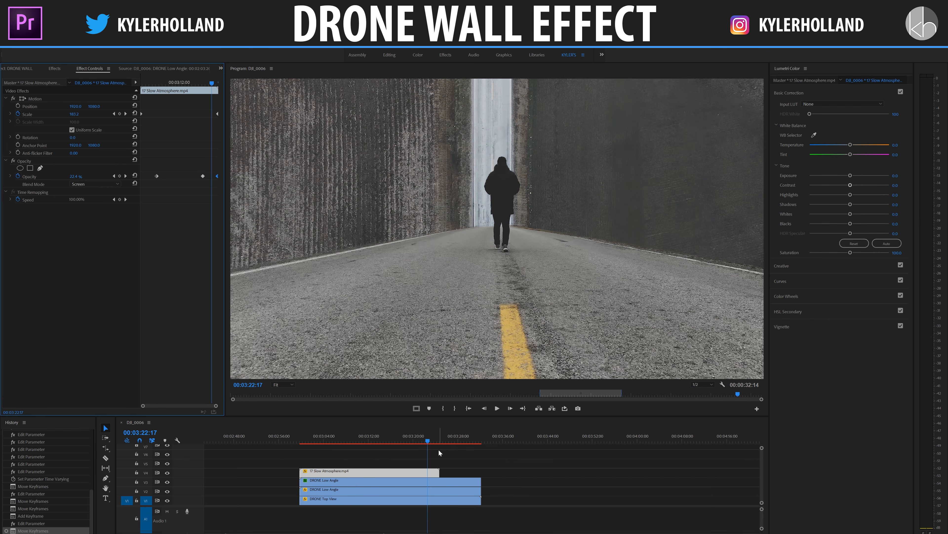
- Play the fog's closing fade-out, and replay the composite from near the clips' start to check the fog animation
left_click(409, 440)
key("space")
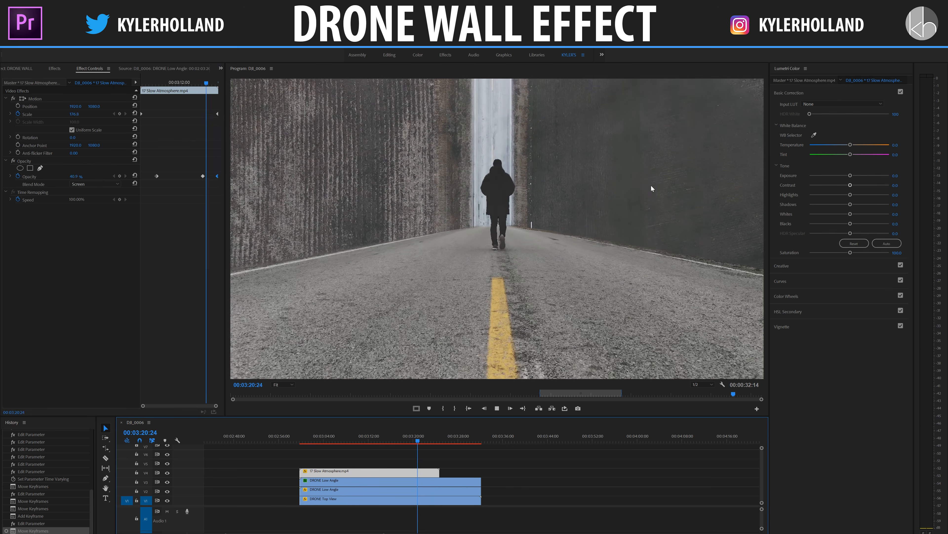
key("space")
left_click(309, 439)
key("space")
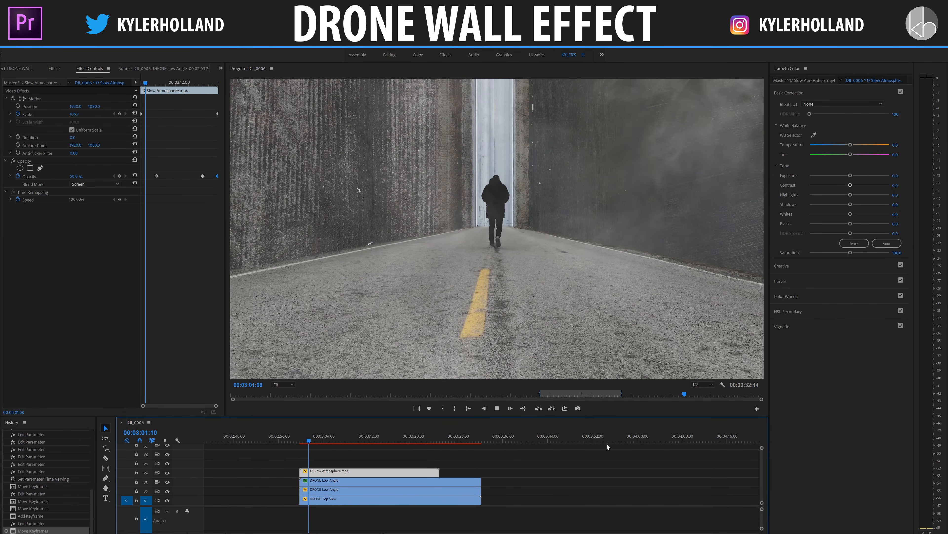